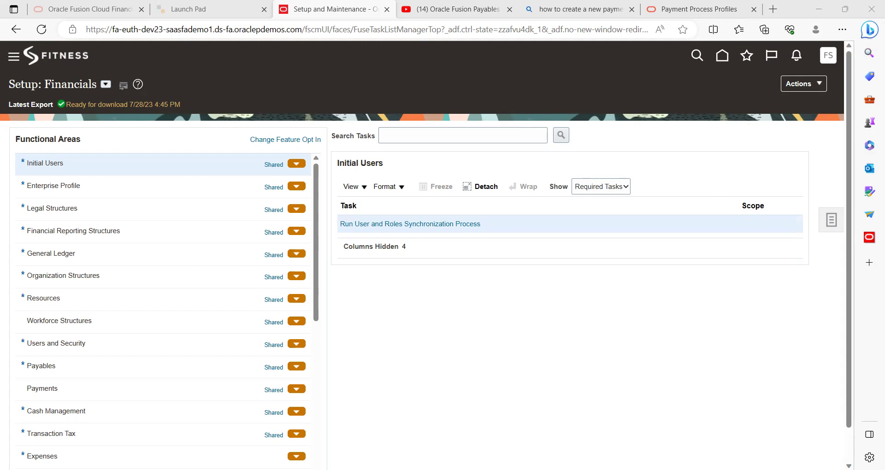
Switch to the Word document and read the requirement, prerequisites and purpose of a payment process profile through to the end
key("alt+Tab")
left_click(497, 162)
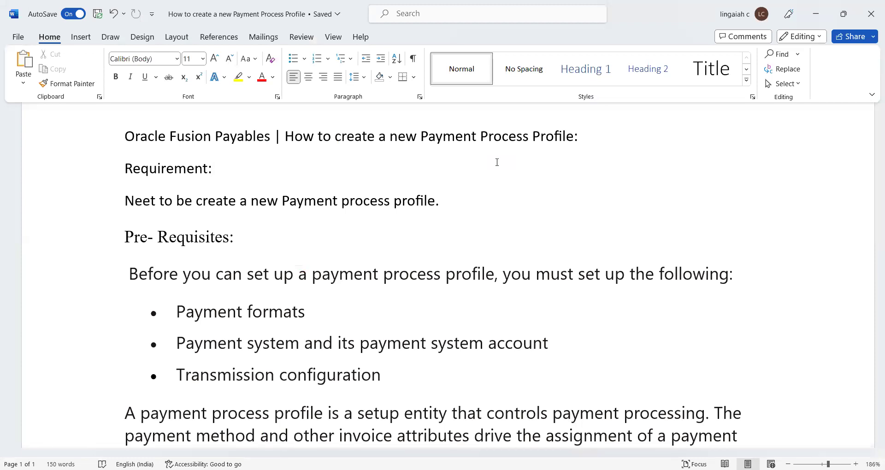
key("Down")
key("Down")
key("Down")
key("Down")
key("Down")
key("Down")
key("Down")
key("Down")
key("Down")
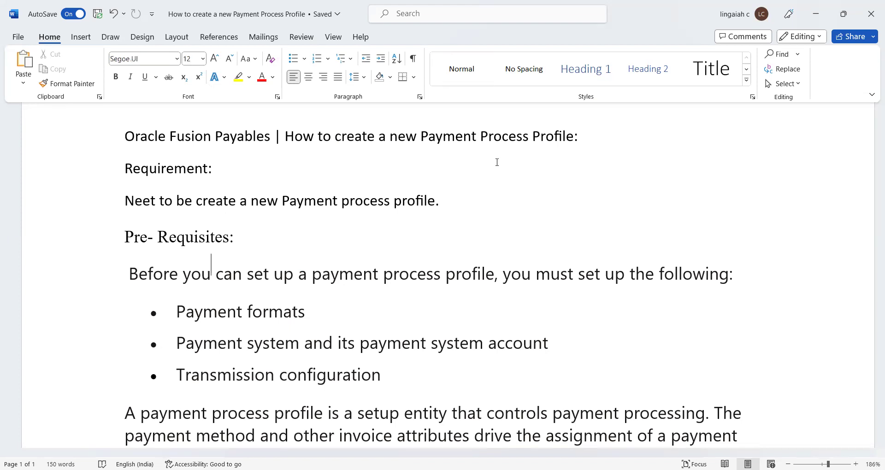
key("Down")
key("Down")
key("Down")
key("Down")
key("Down")
key("Down")
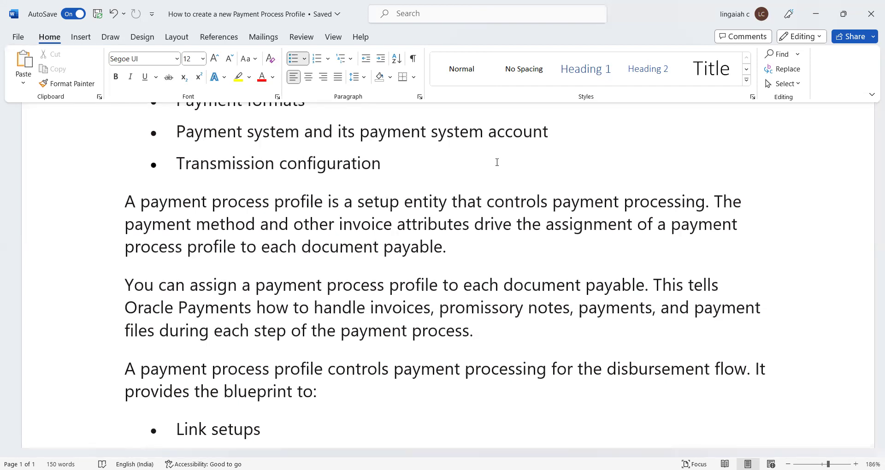
key("ctrl+End")
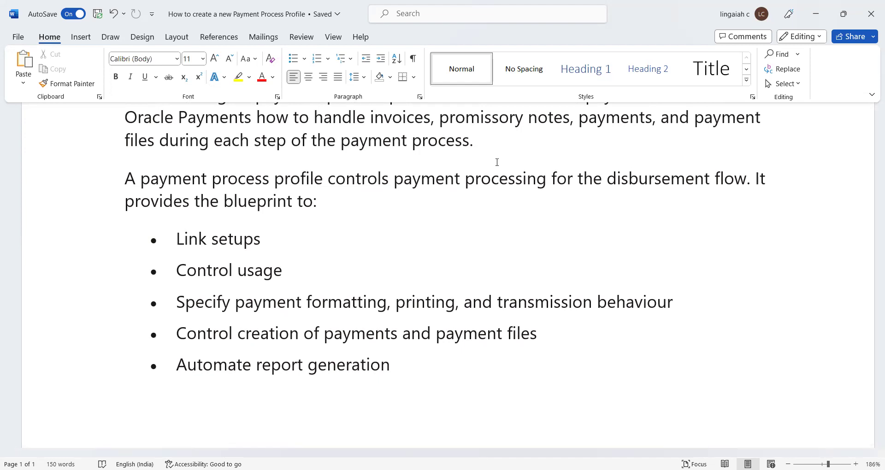
key("BackSpace")
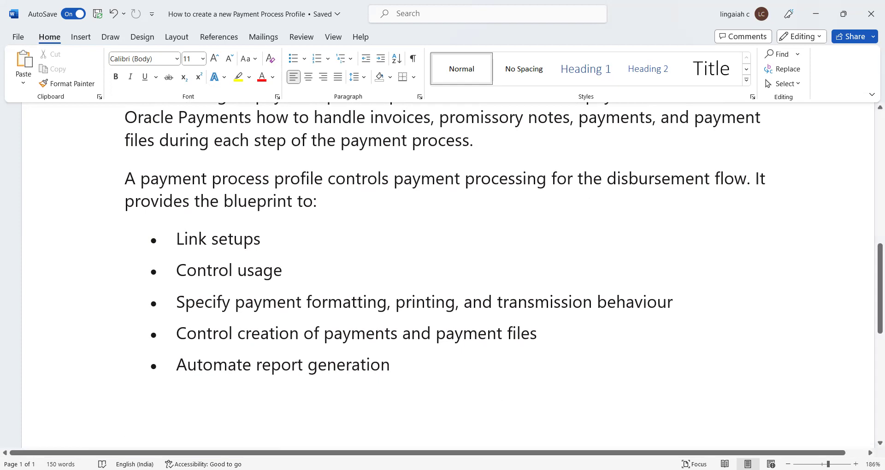
Return to the Oracle setup page in the browser and look through all tasks of the Payables functional area
key("alt+Tab")
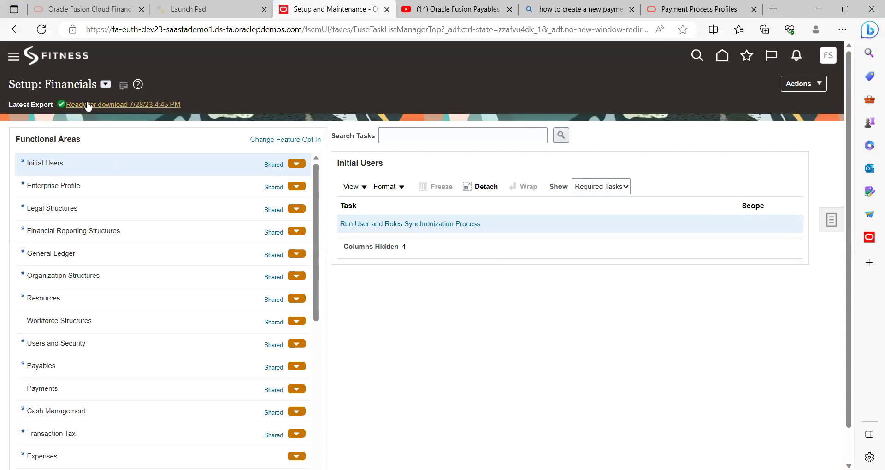
left_click(111, 370)
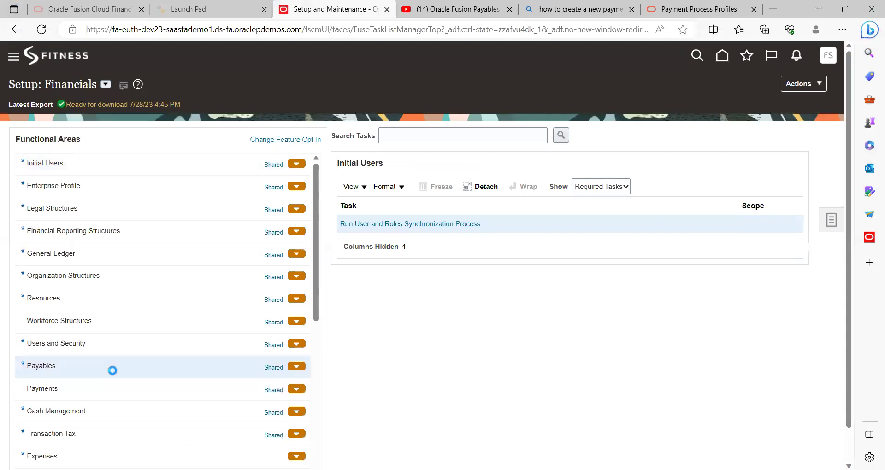
left_click(588, 191)
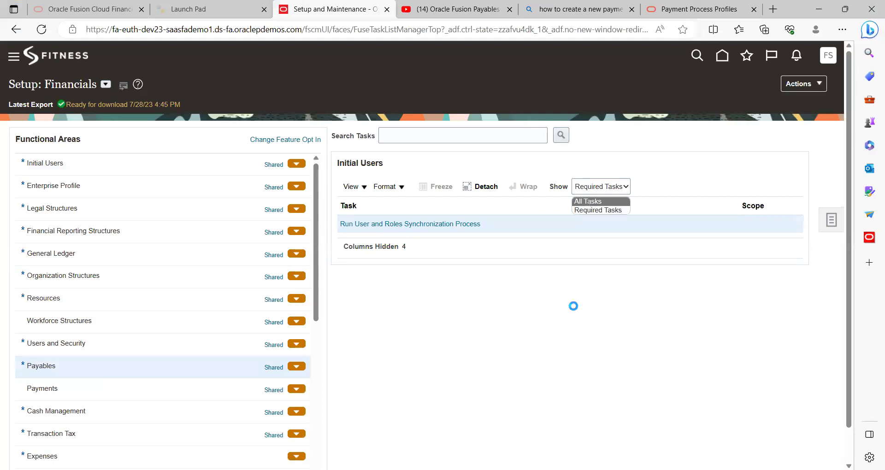
left_click(588, 203)
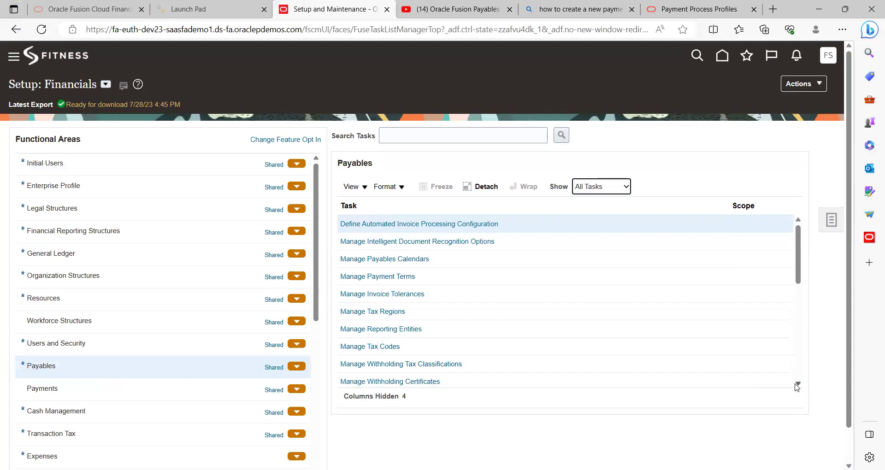
left_click(798, 384)
scroll(797, 387, "down", 3)
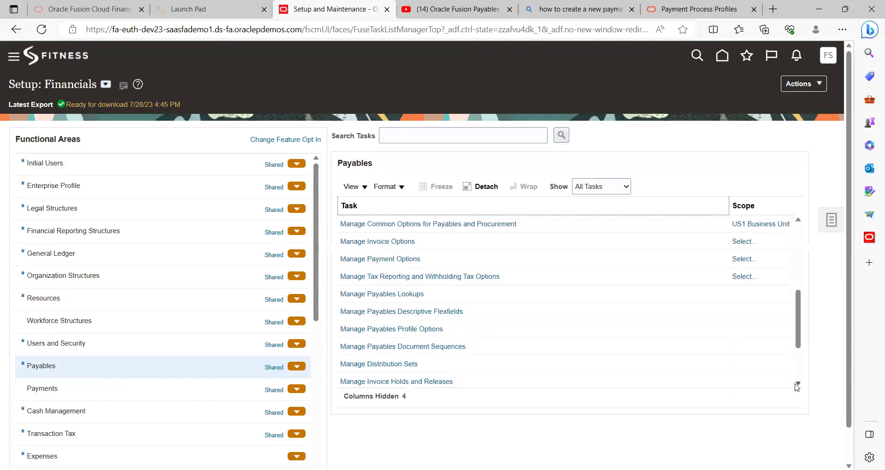
scroll(797, 386, "down", 5)
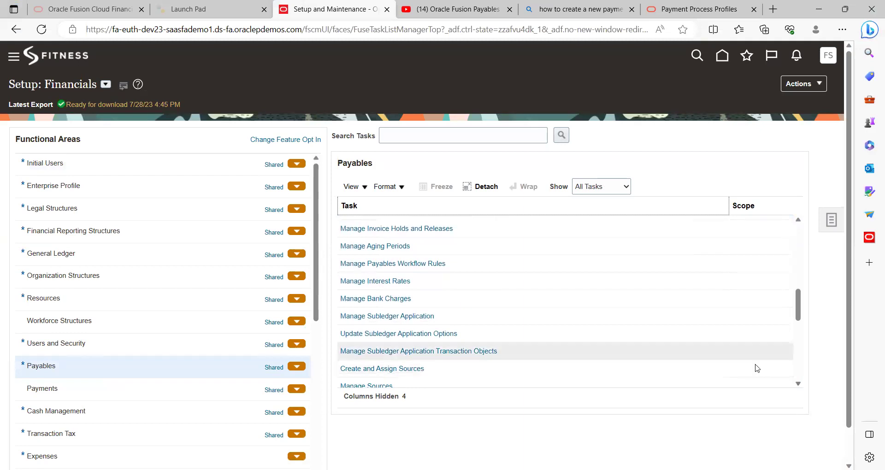
scroll(798, 385, "down", 4)
scroll(799, 388, "down", 8)
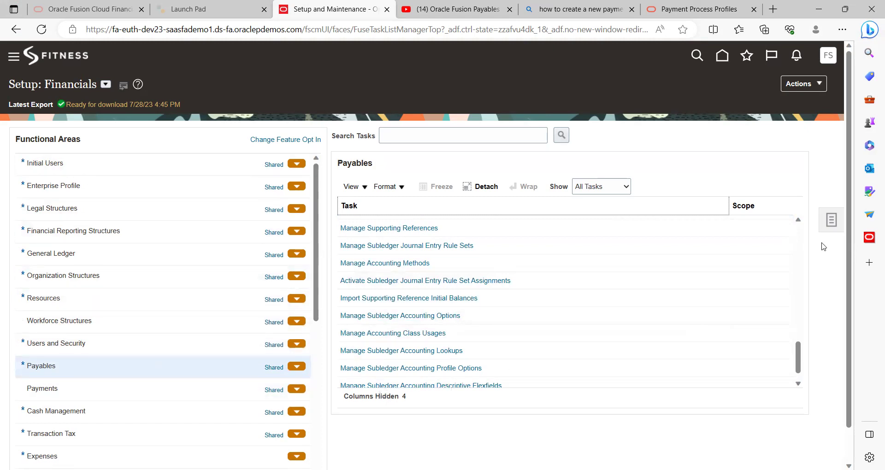
Search the setup tasks for "Manage Payment Process profile" and open the Manage Payment Process Profiles task
left_click(833, 221)
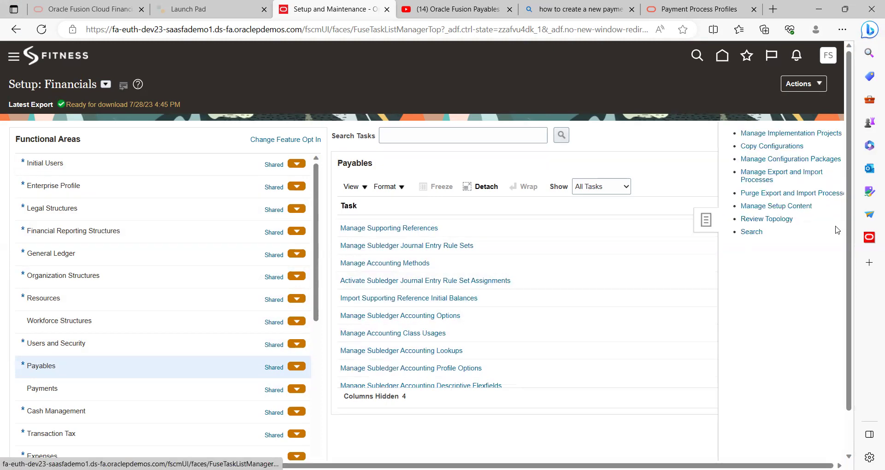
left_click(739, 233)
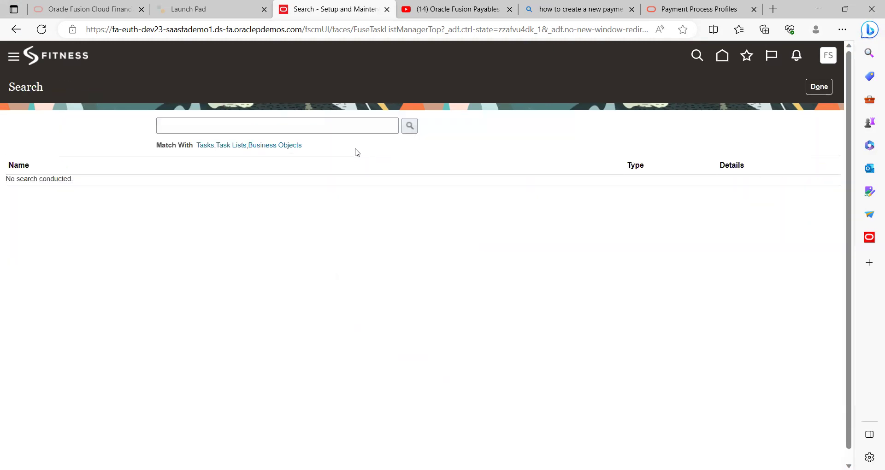
left_click(288, 126)
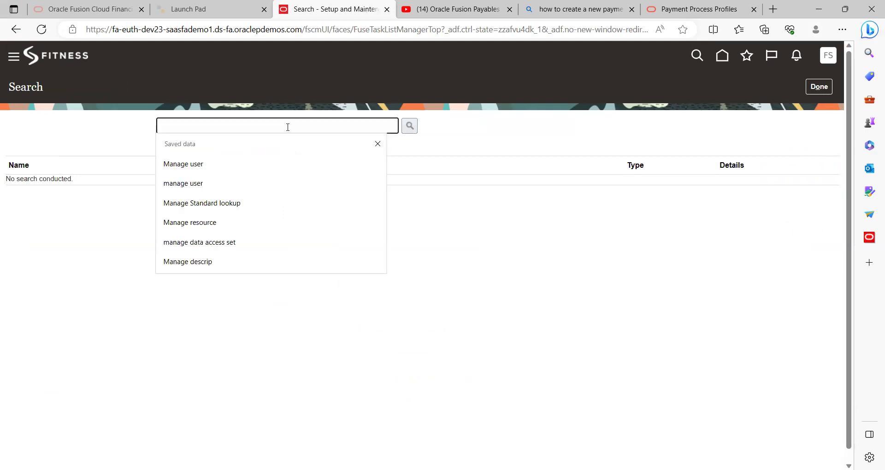
type("Manage ")
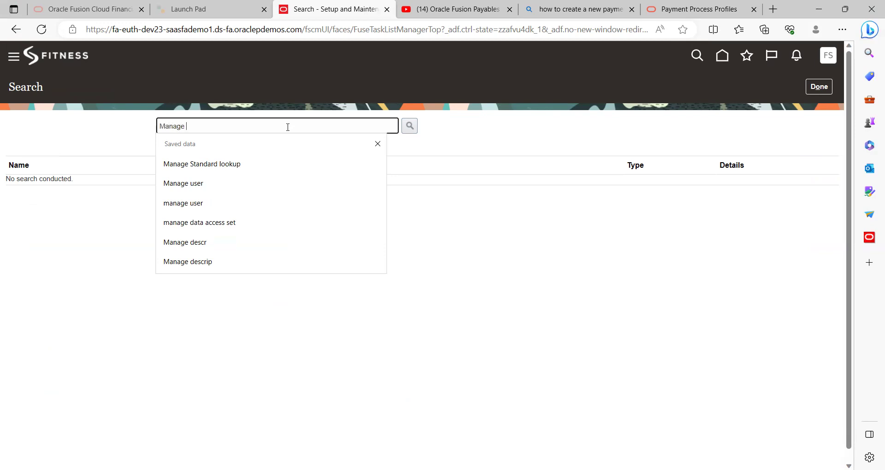
type("Payment Process profile")
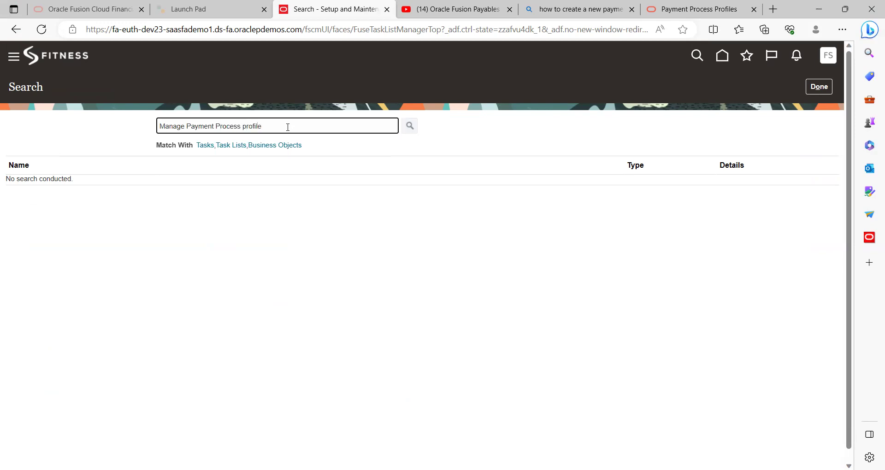
key("Return")
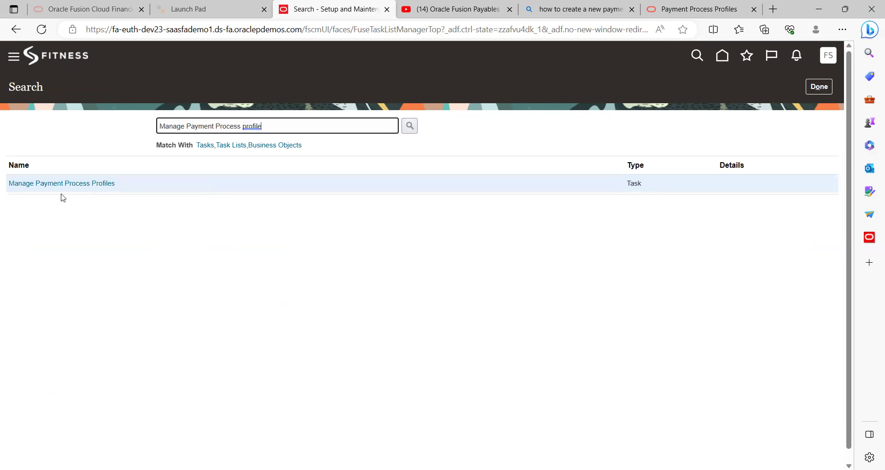
left_click(86, 189)
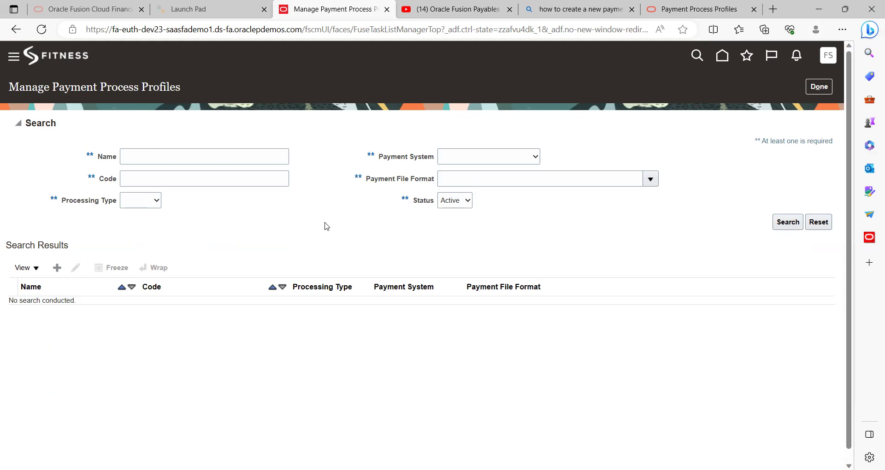
Review the profile search criteria, including the Processing Type and Payment System options, without choosing any
left_click(135, 158)
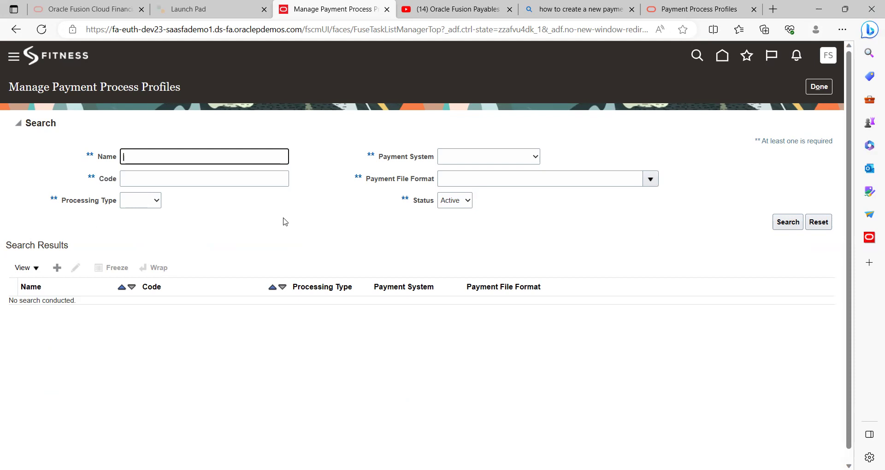
left_click(57, 269)
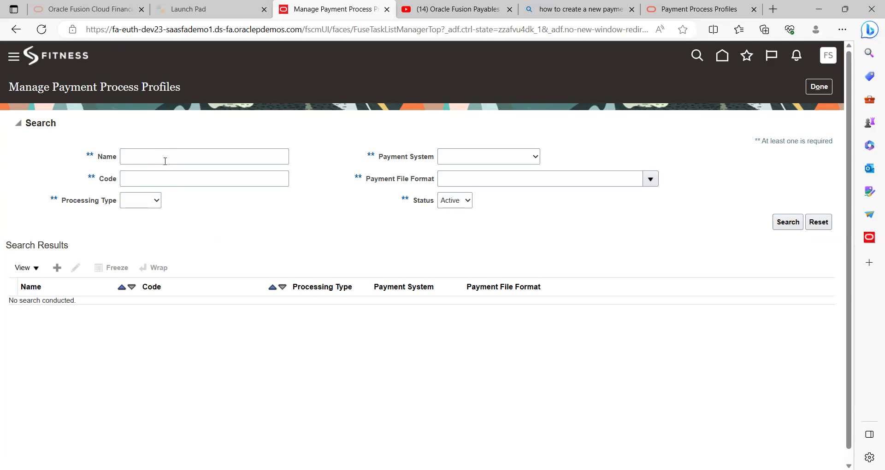
left_click(133, 207)
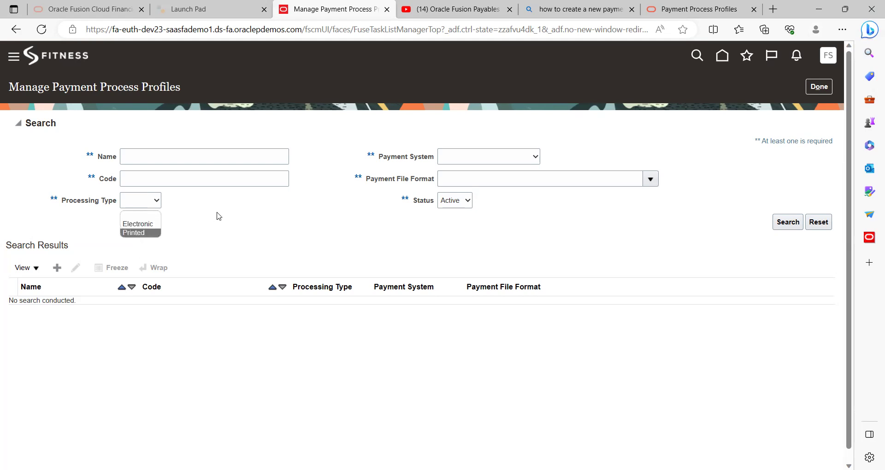
left_click(388, 189)
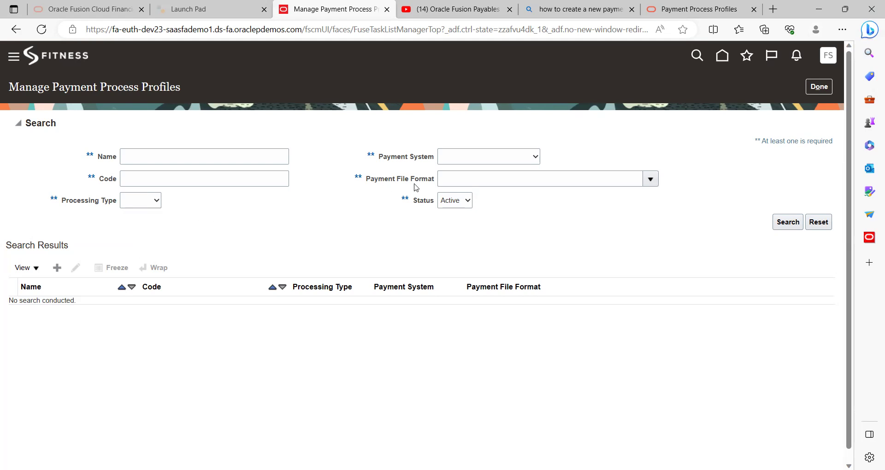
left_click(471, 160)
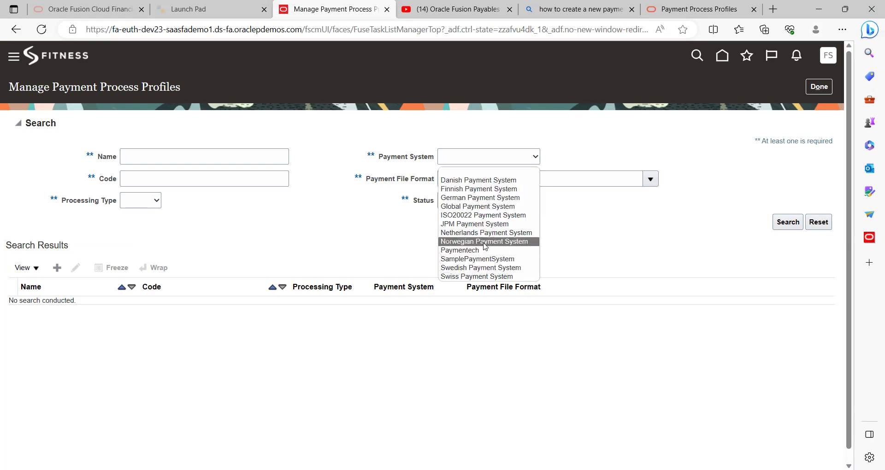
left_click(394, 201)
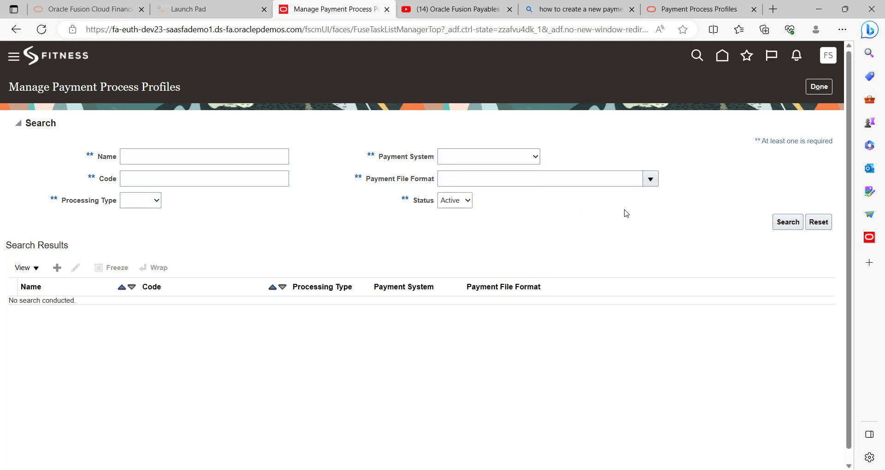
Start a new payment process profile and enter Vision_PPP as its name, code and description
left_click(651, 181)
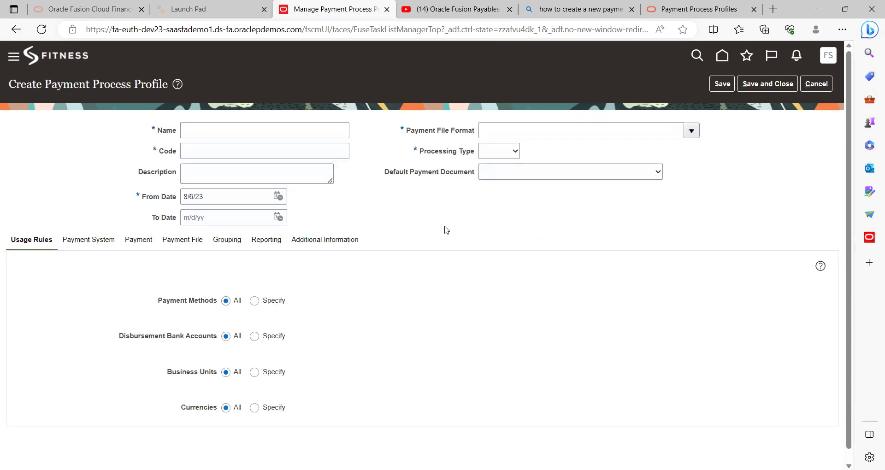
scroll(446, 230, "down", 1)
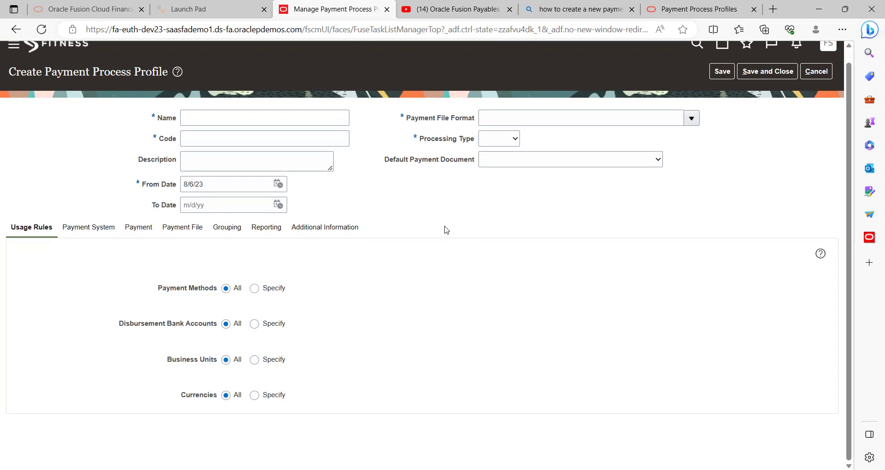
scroll(445, 229, "up", 1)
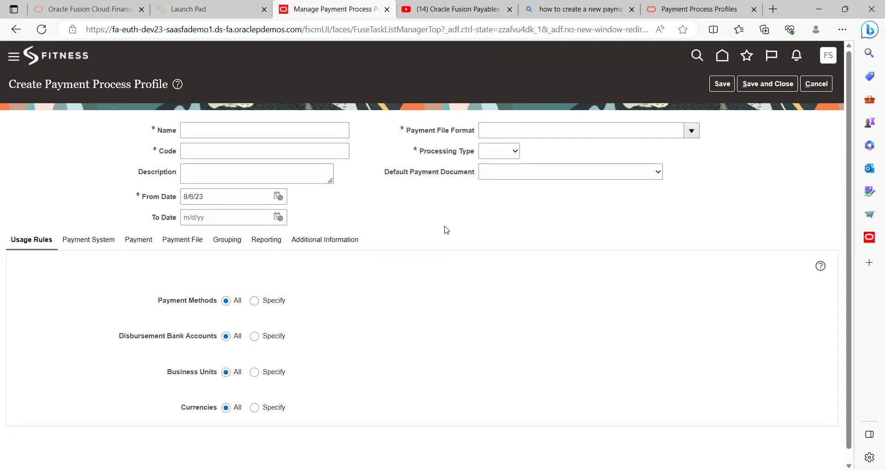
left_click(226, 125)
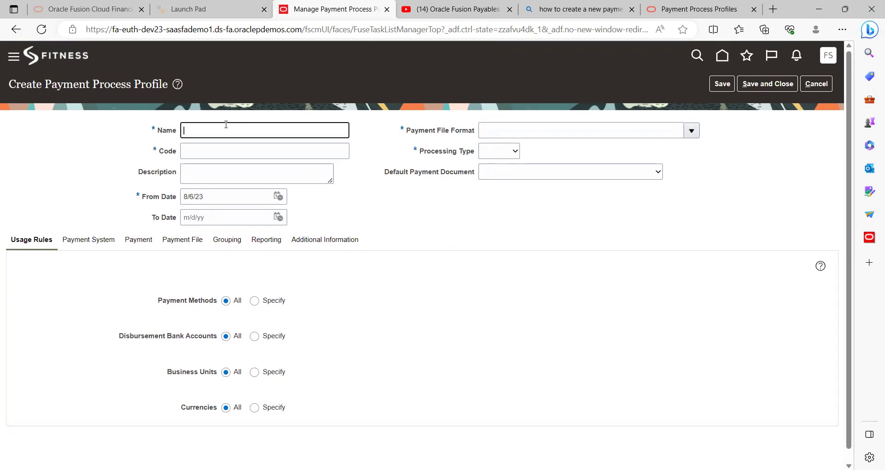
type("Vision_PPP")
key("Tab")
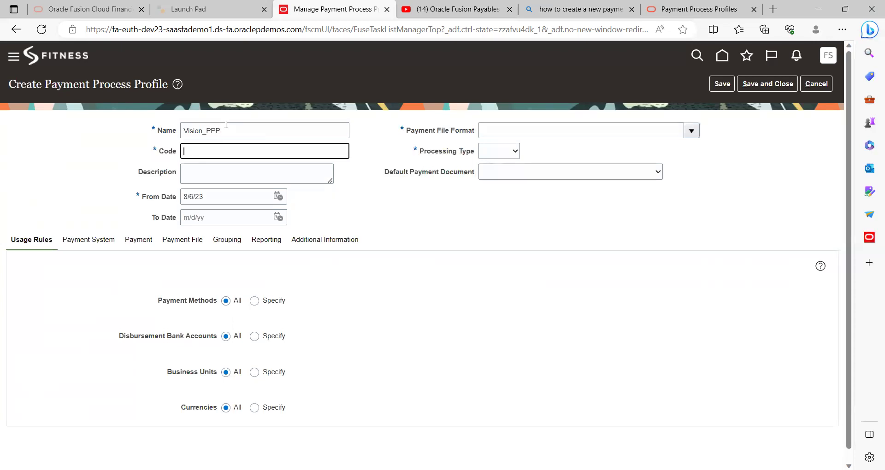
key("shift+Tab")
key("ctrl+c")
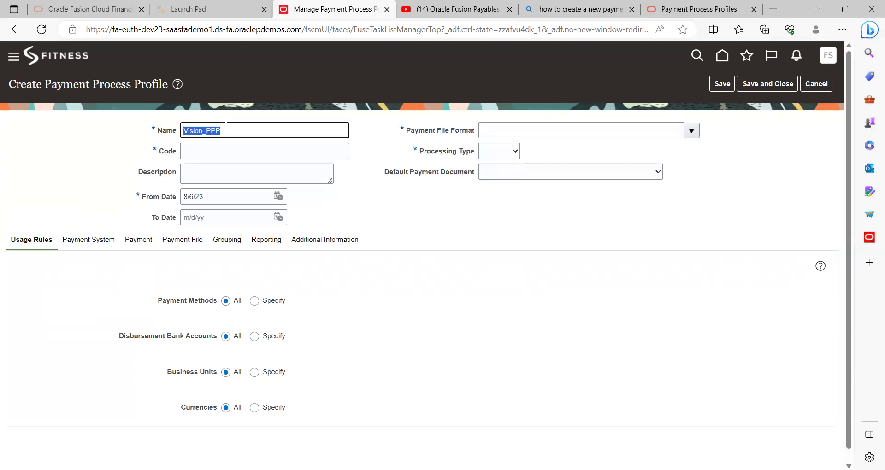
key("Tab")
key("ctrl+v")
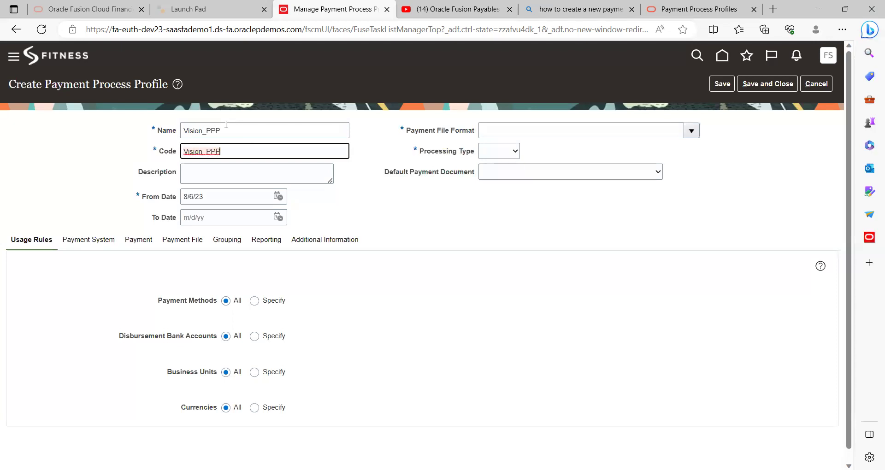
key("Tab")
key("ctrl+v")
key("Tab")
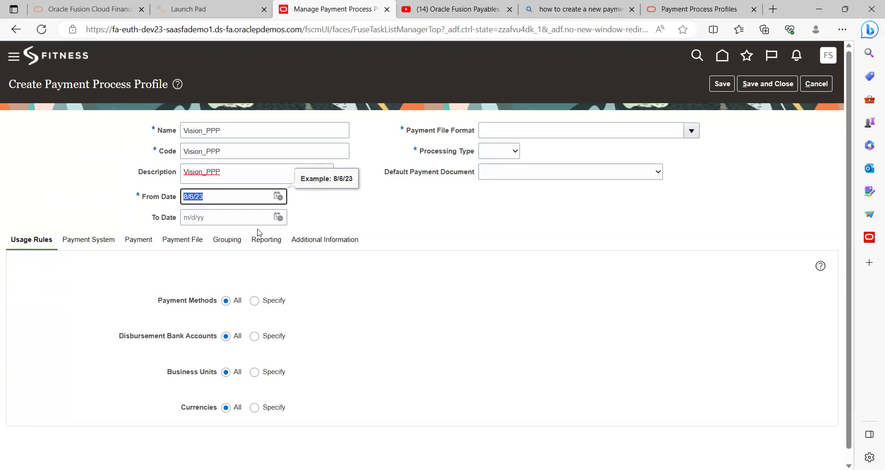
Search the payment file formats for "Standard", choose Standard Check Format, and set the processing type to Printed
left_click(277, 221)
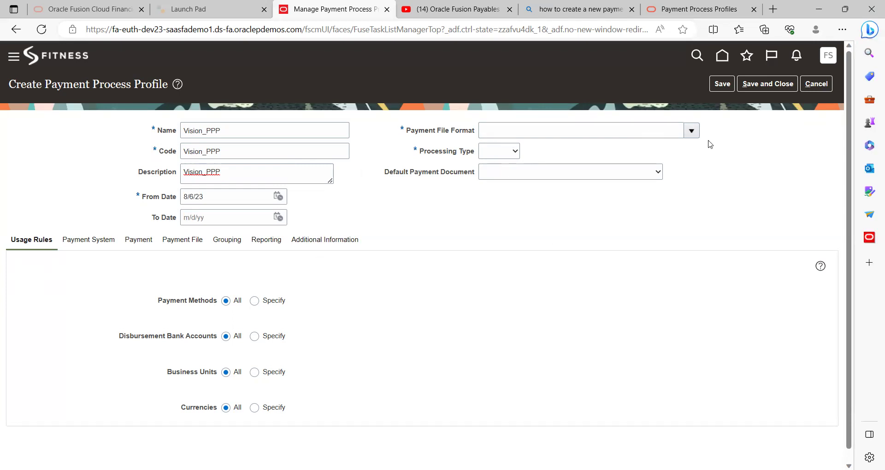
left_click(692, 131)
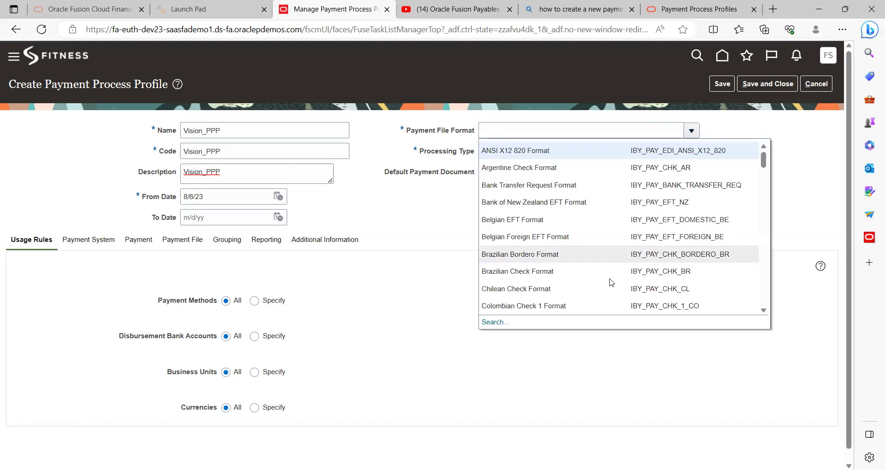
left_click(494, 322)
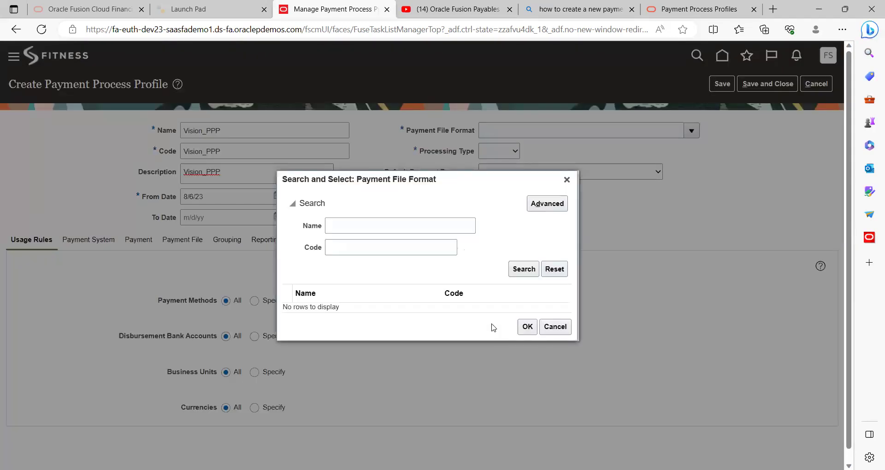
left_click(383, 226)
type("Standard")
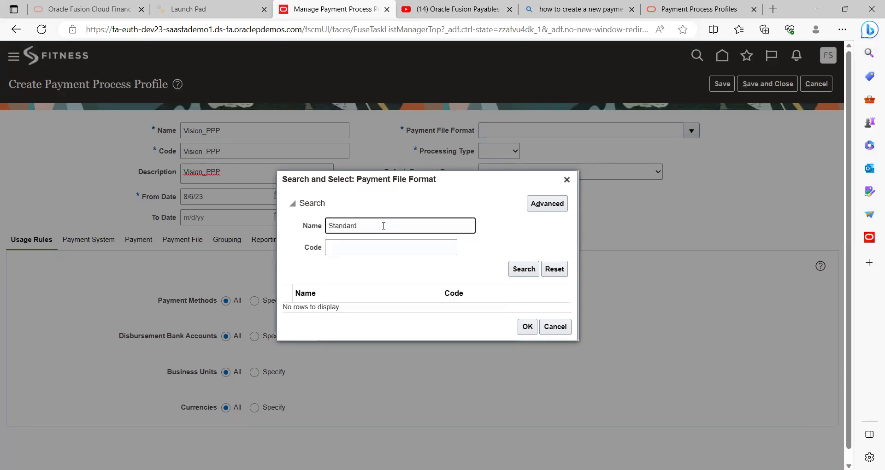
key("Return")
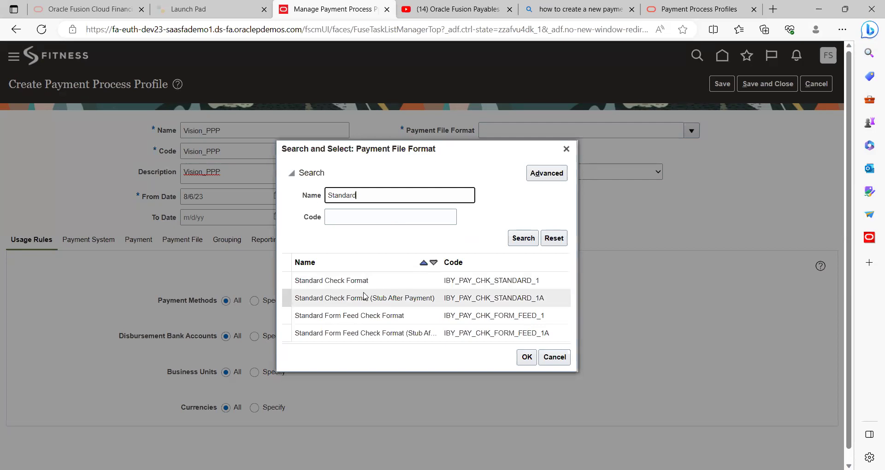
left_click(349, 282)
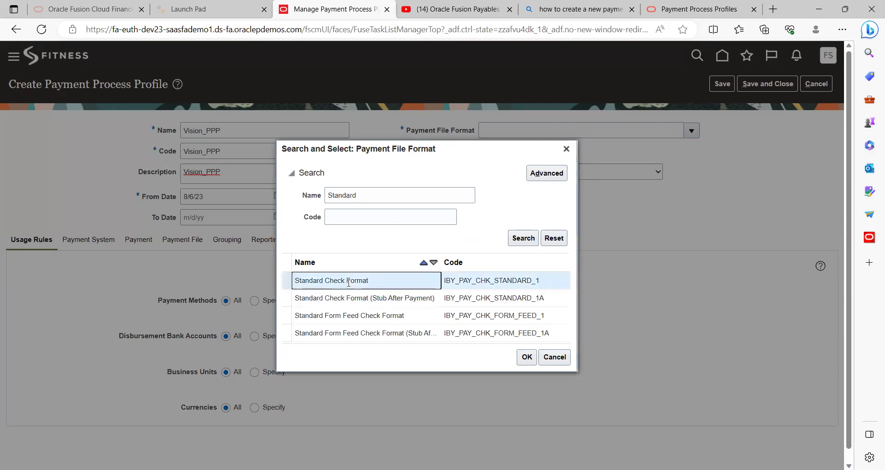
left_click(525, 358)
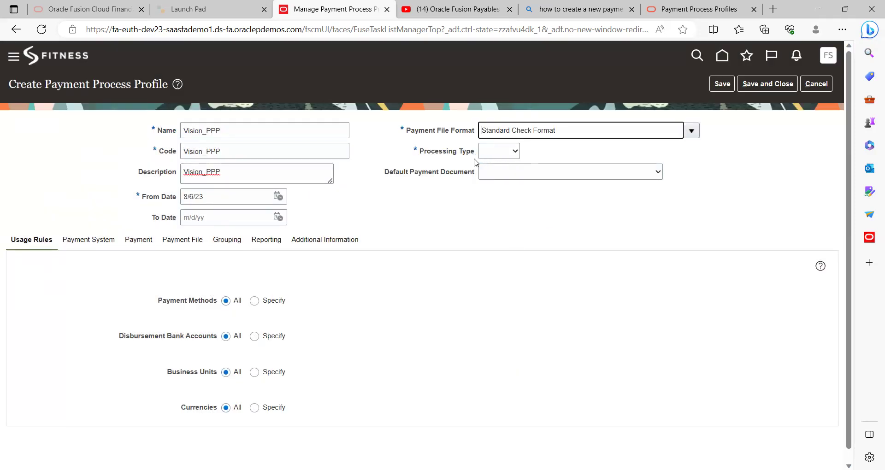
left_click(496, 153)
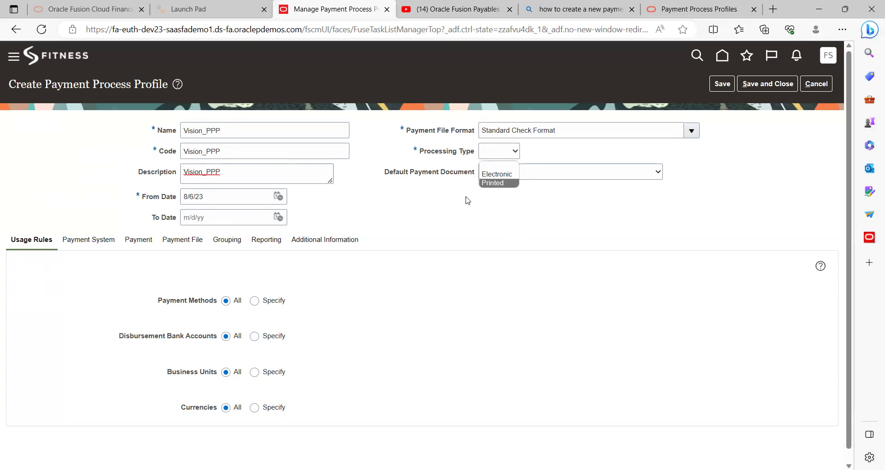
left_click(493, 183)
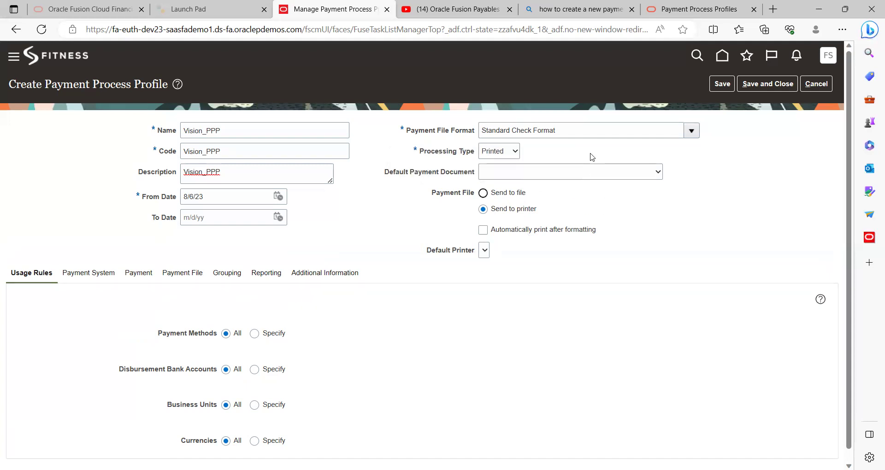
Review the Processing Type and Default Payment Document options without choosing a different one
left_click(515, 152)
left_click(430, 208)
left_click(504, 178)
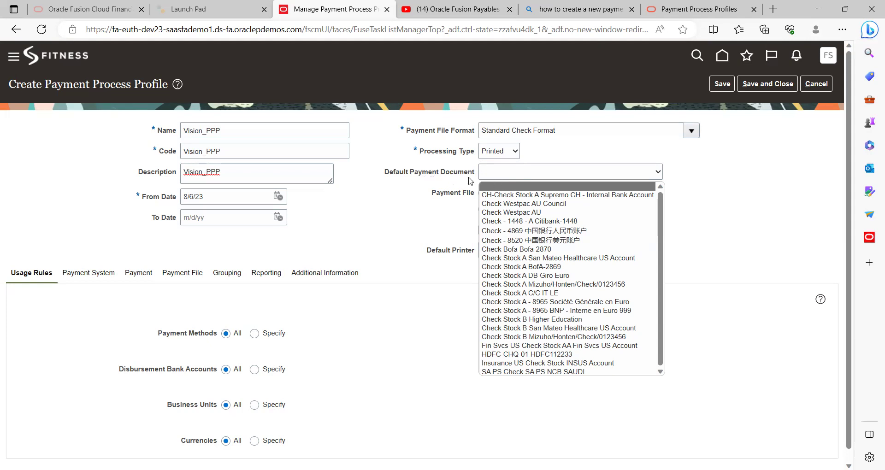
left_click(405, 220)
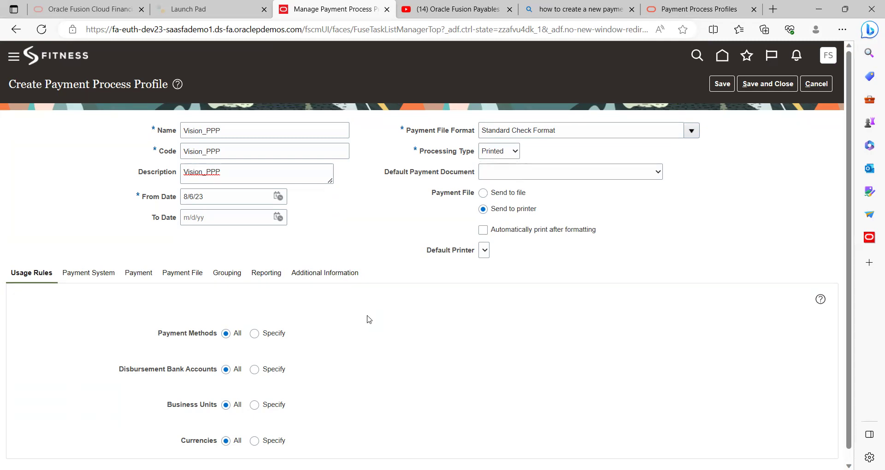
Restrict the profile's usage rules to specified payment methods and add Check
scroll(369, 320, "down", 1)
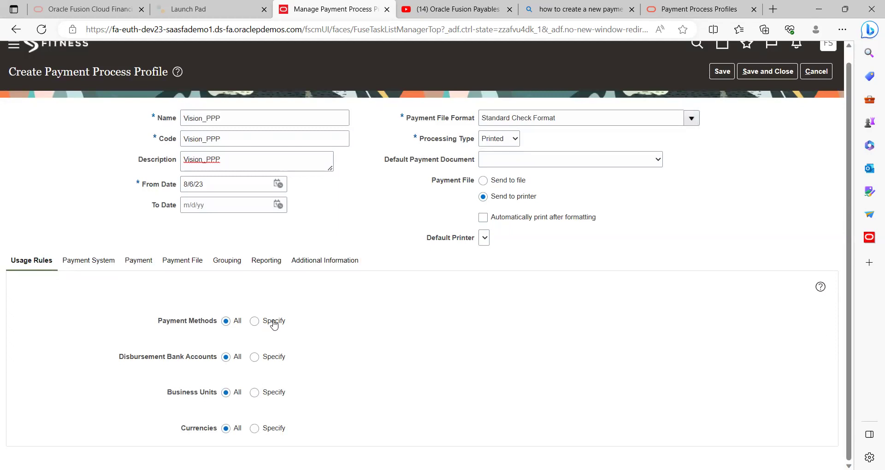
left_click(254, 322)
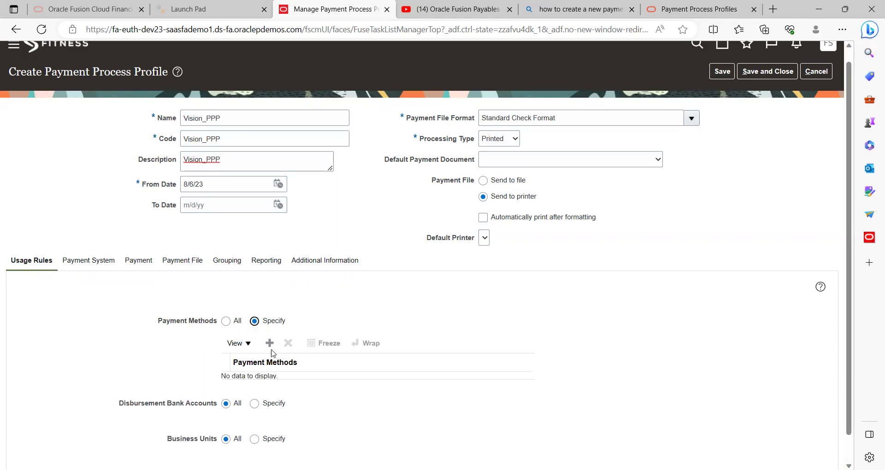
left_click(273, 347)
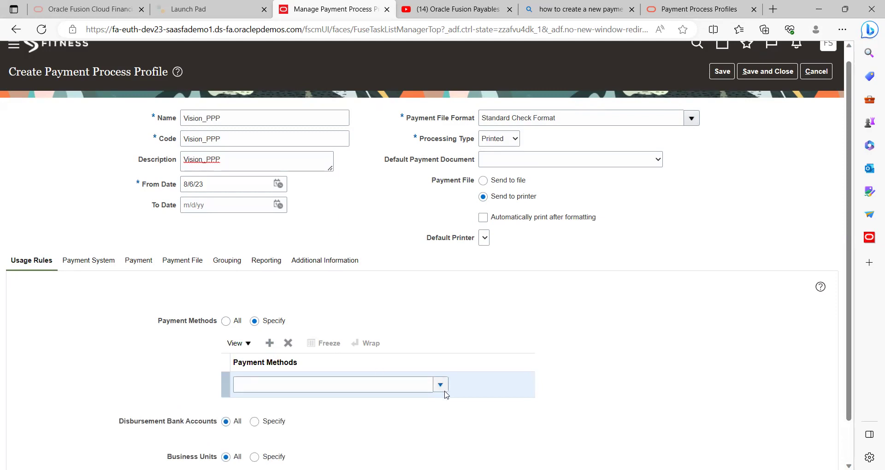
left_click(441, 386)
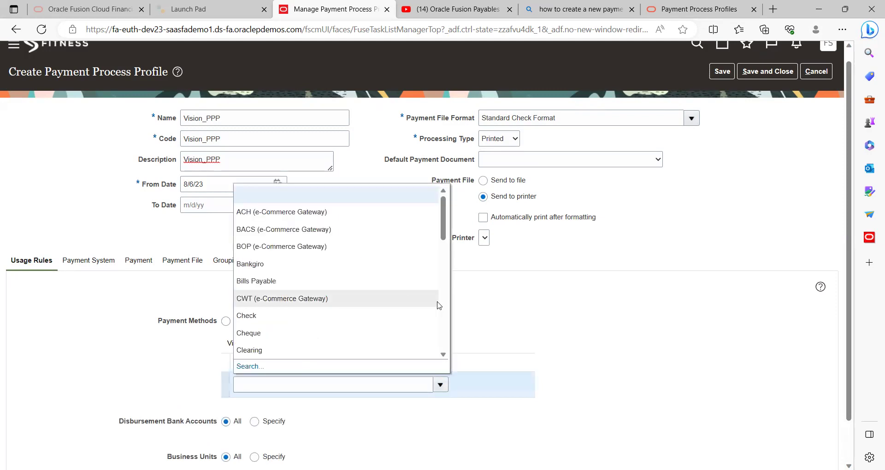
left_click(250, 316)
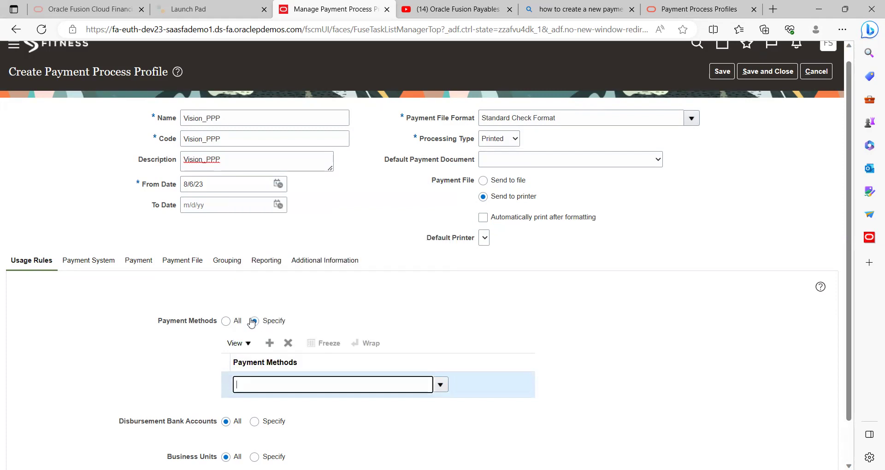
left_click(174, 358)
Restrict the usage rules to specified disbursement bank accounts and add US Amex Bank- Current Account
scroll(124, 354, "down", 1)
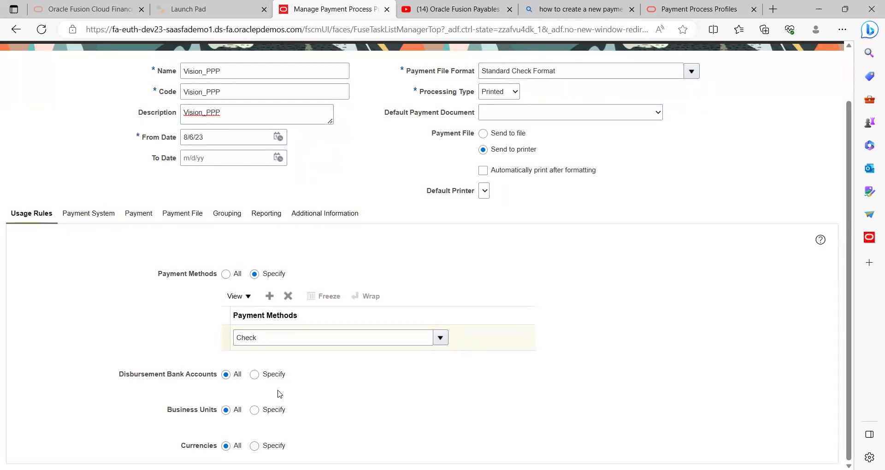
left_click(254, 374)
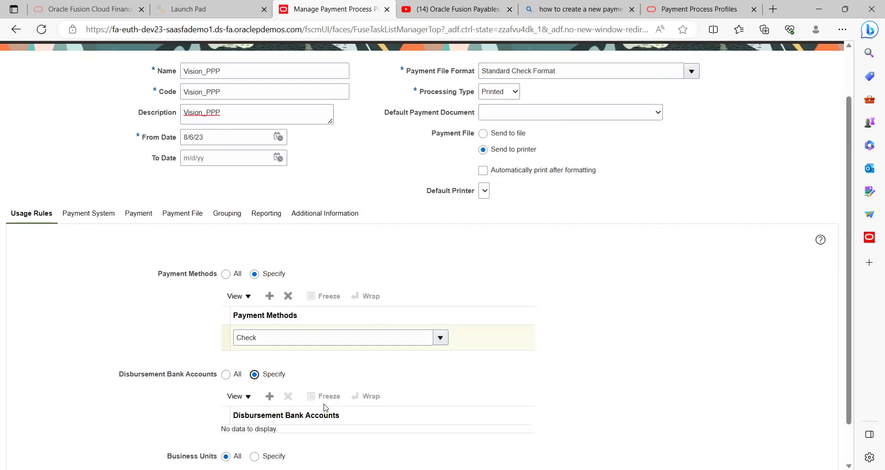
left_click(270, 401)
left_click(335, 440)
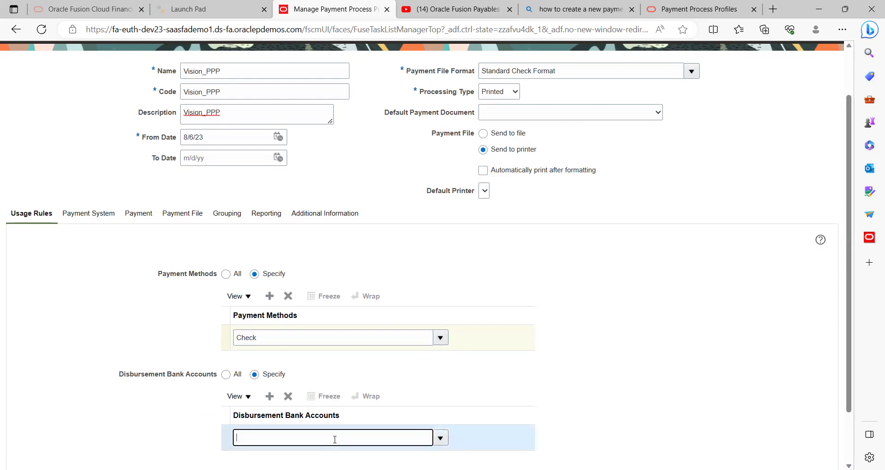
type("US")
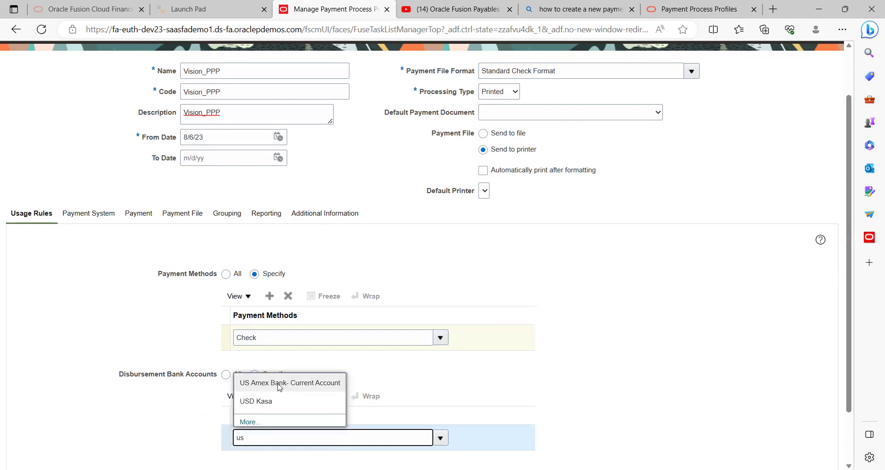
left_click(279, 385)
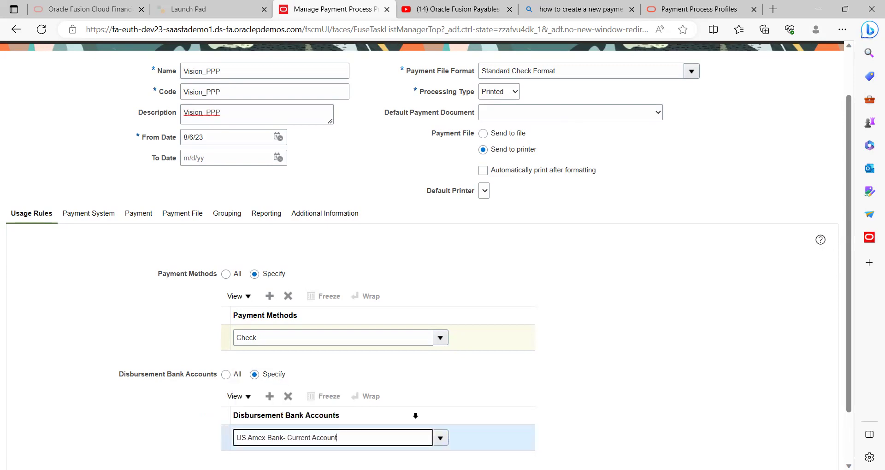
left_click(594, 418)
Restrict the usage rules to specified business units and add US1 Business Unit
scroll(594, 418, "down", 2)
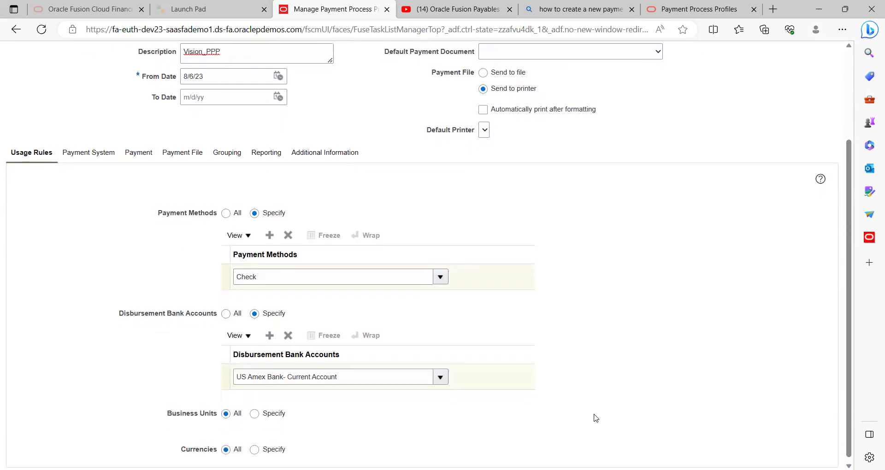
left_click(255, 412)
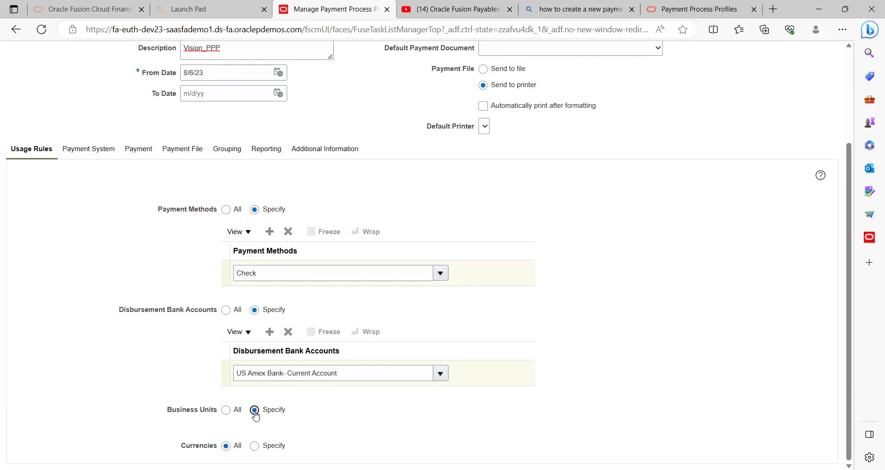
left_click(270, 432)
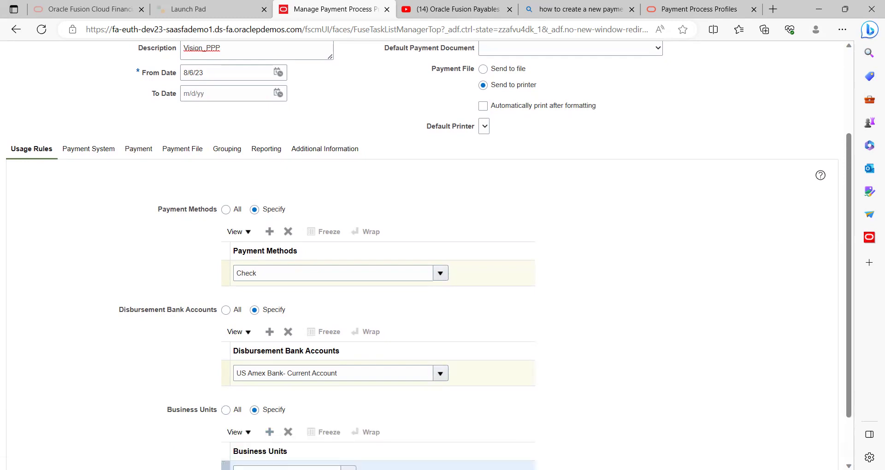
scroll(498, 406, "down", 1)
left_click(321, 407)
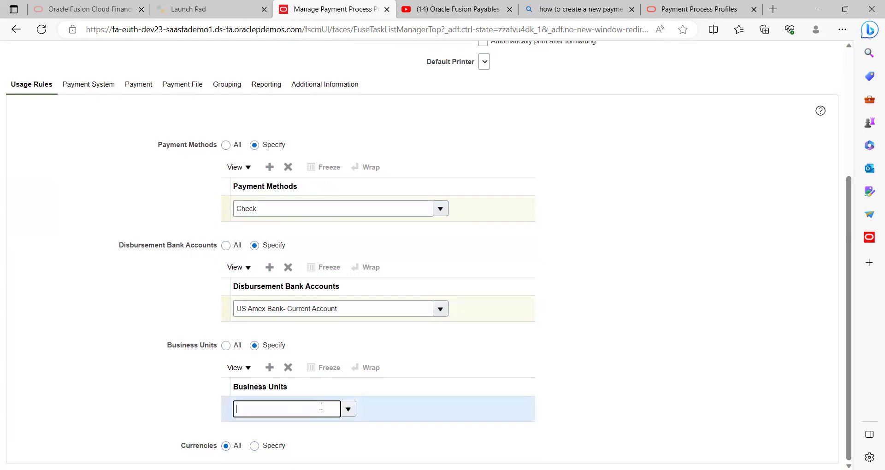
type("uS1")
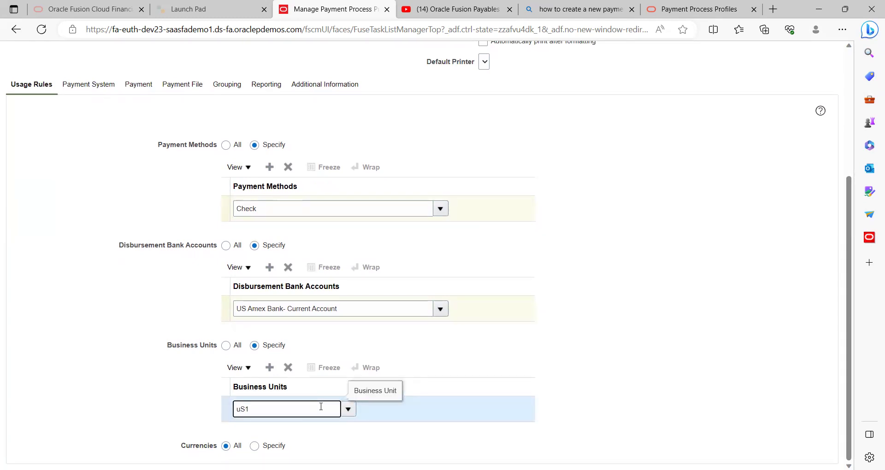
left_click(275, 428)
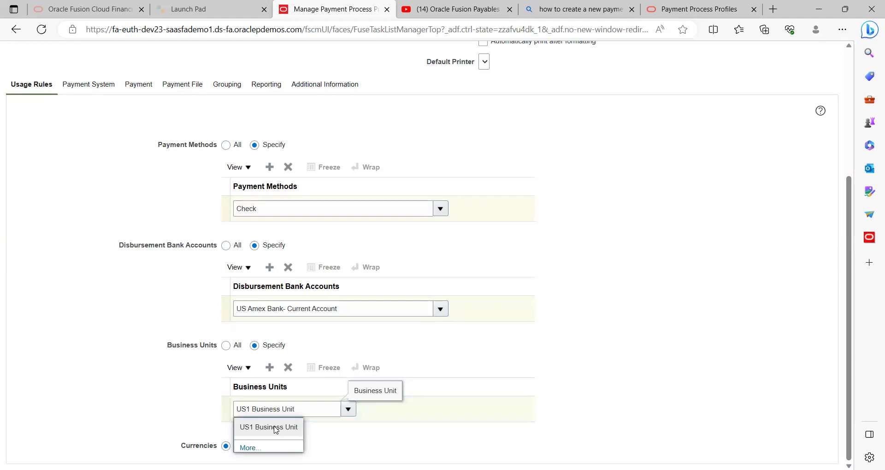
left_click(275, 428)
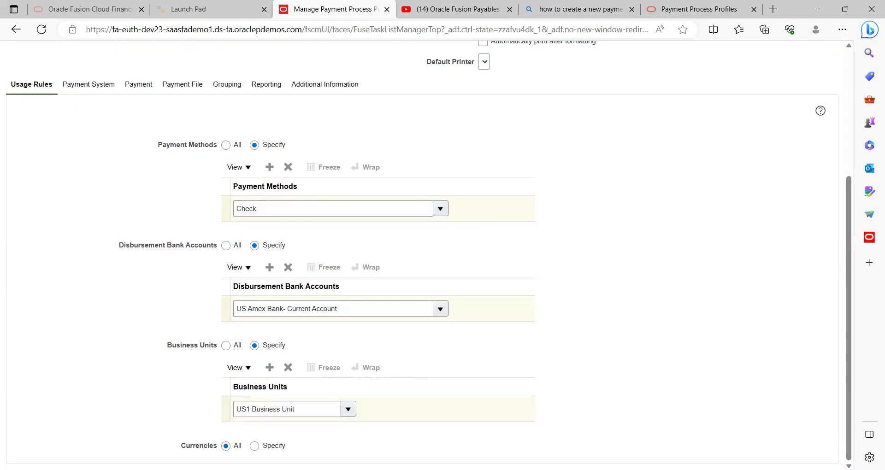
Restrict the usage rules to specified currencies and add USD - US Dollar
left_click(254, 446)
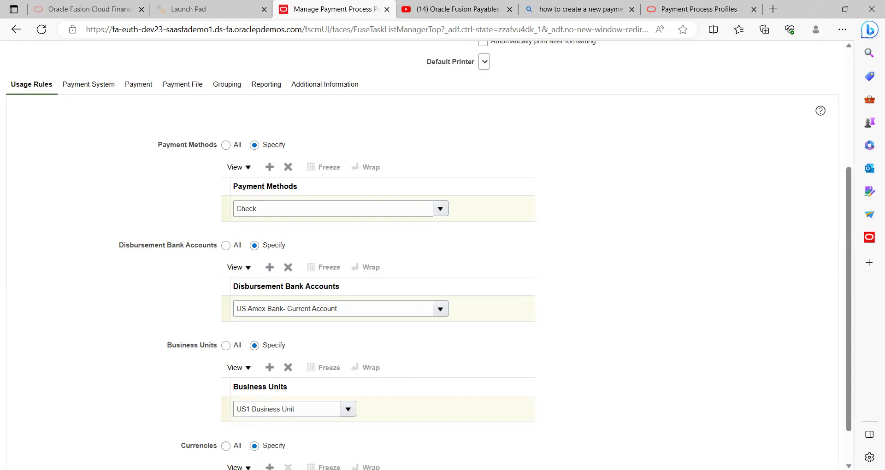
scroll(428, 257, "down", 1)
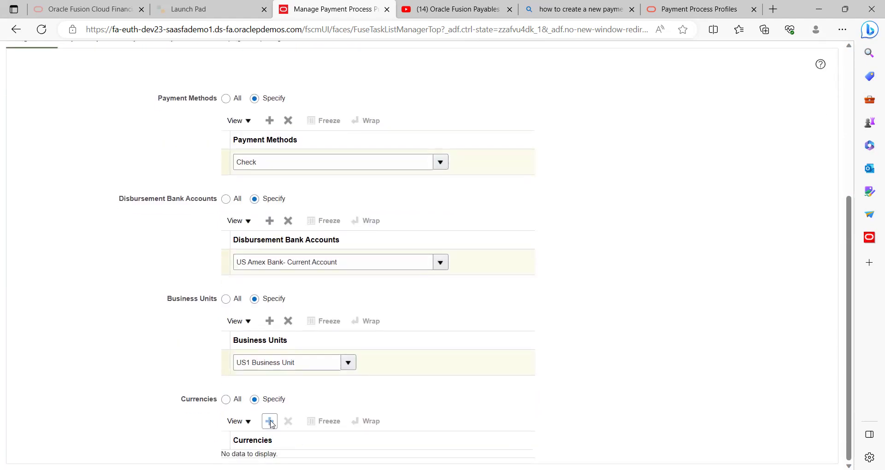
left_click(271, 422)
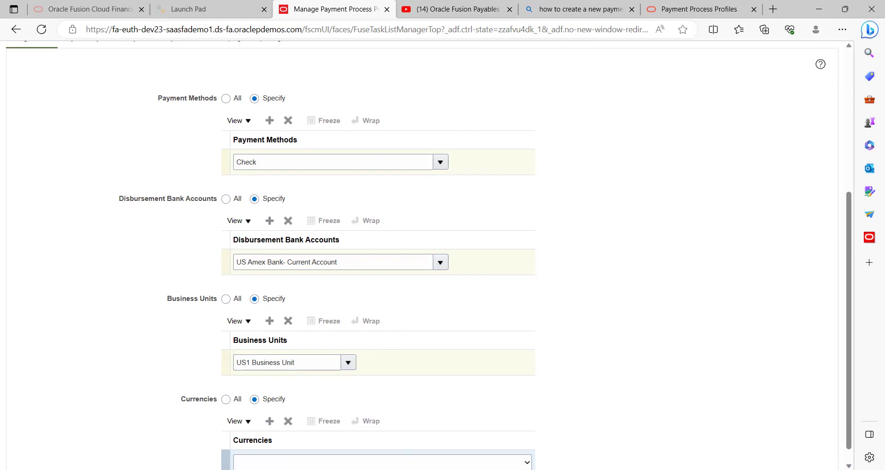
scroll(559, 417, "down", 1)
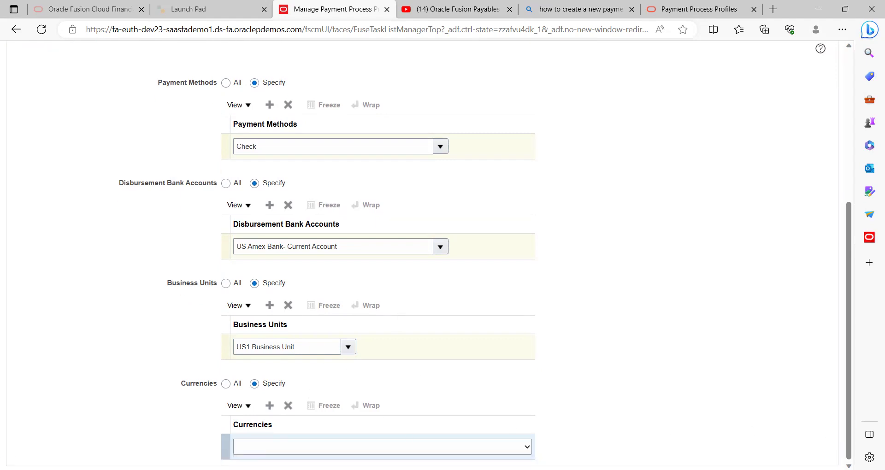
left_click(335, 452)
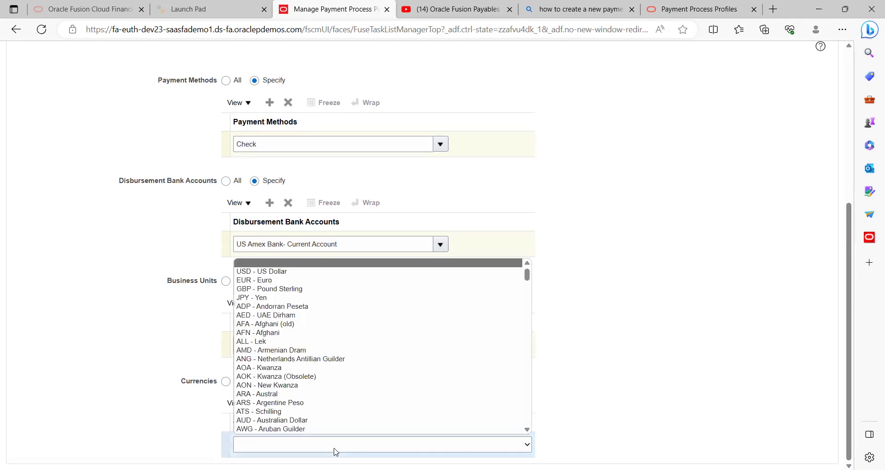
left_click(240, 272)
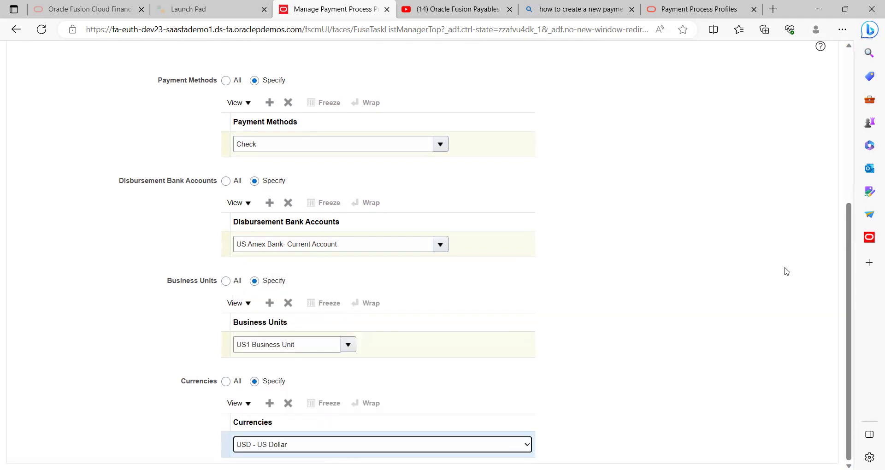
left_click(850, 114)
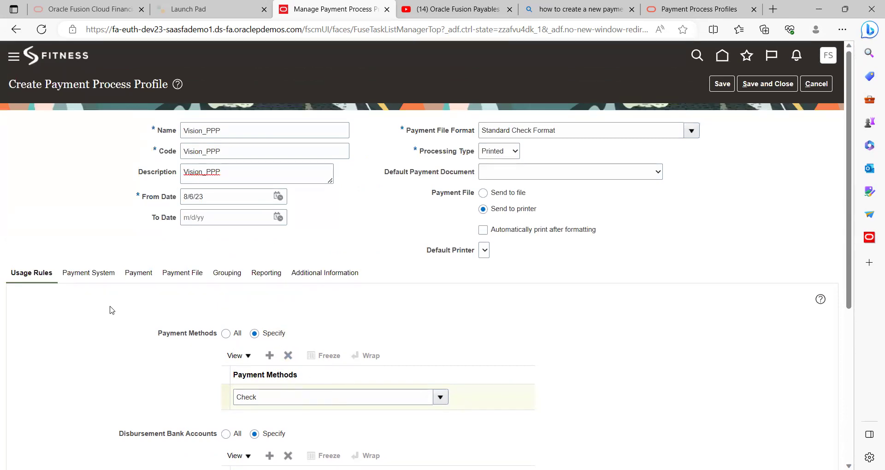
Review the profile's available payment systems and its payment document grouping rules and document limits
left_click(91, 273)
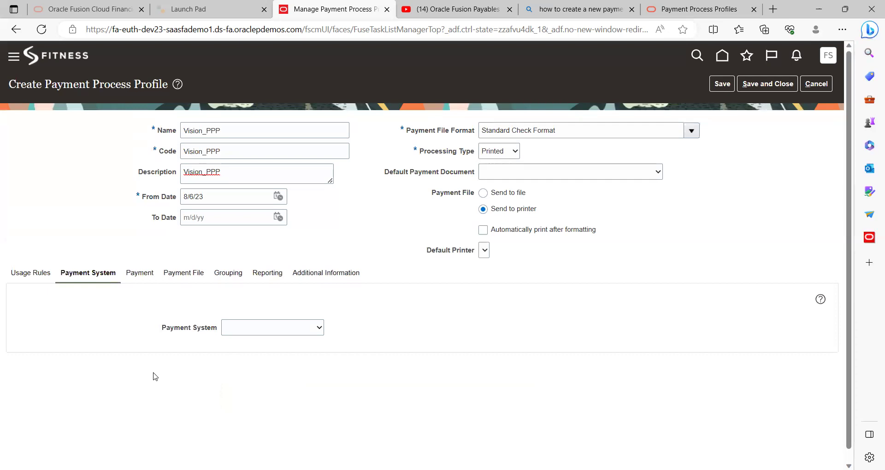
left_click(270, 332)
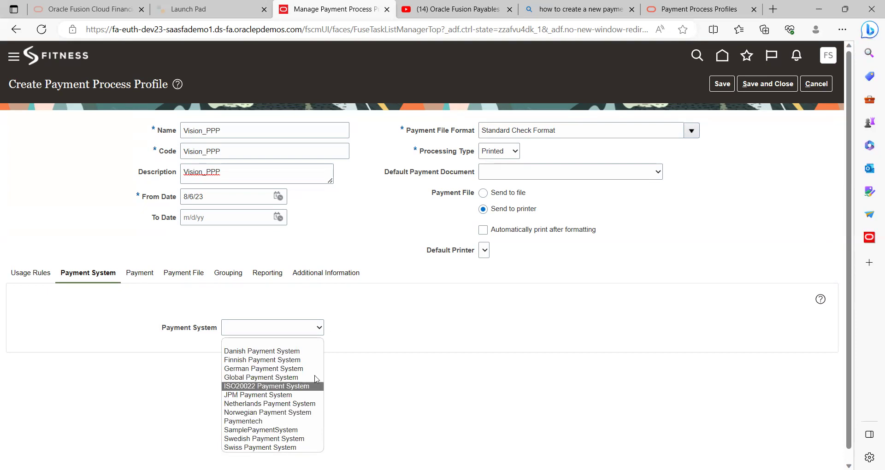
left_click(375, 348)
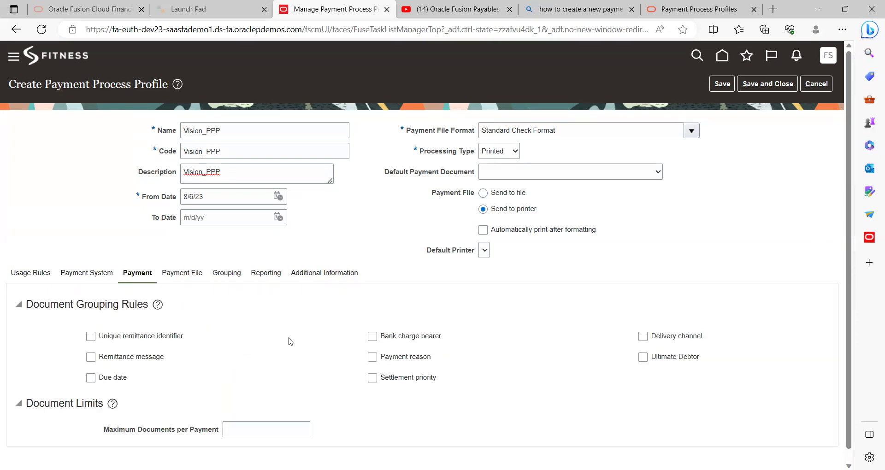
scroll(291, 341, "down", 1)
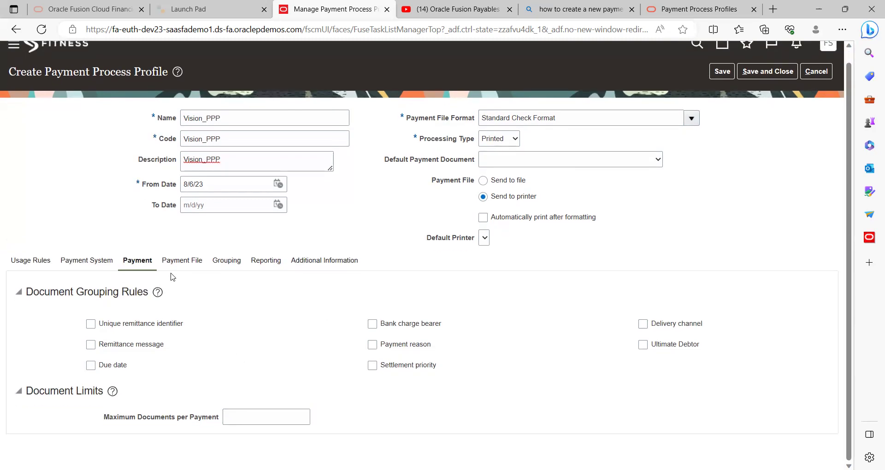
Examine the profile's payment file settings and the available accompanying letter formats
left_click(183, 261)
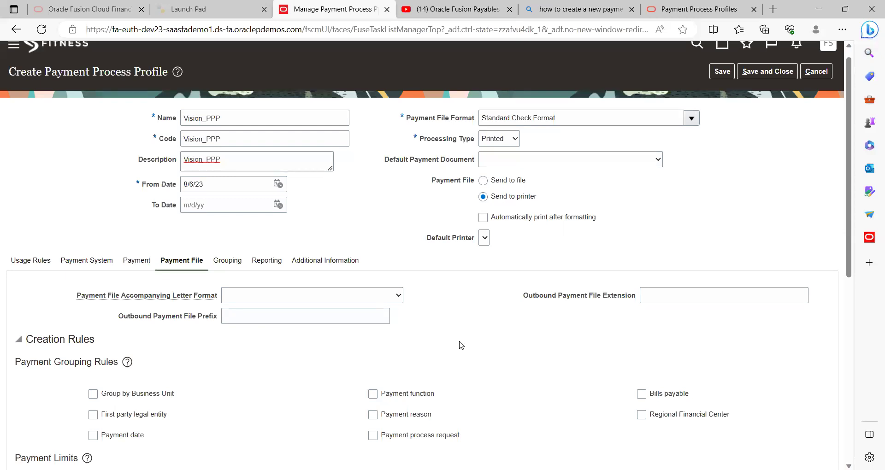
scroll(461, 345, "down", 2)
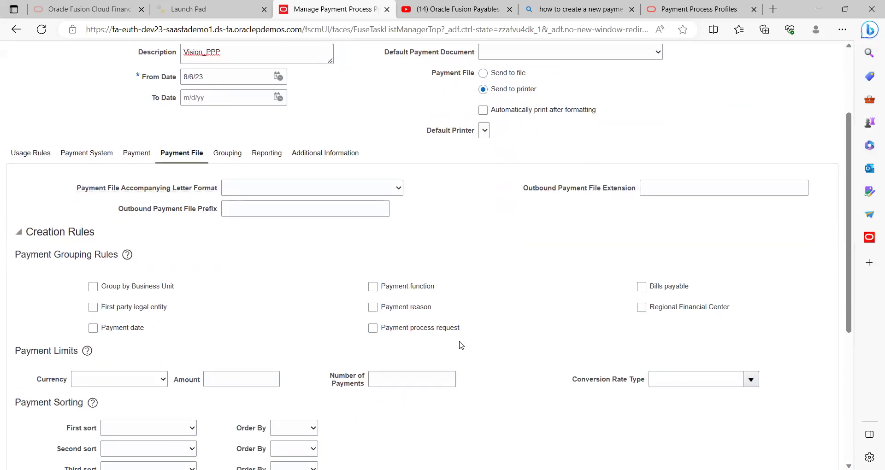
scroll(461, 345, "up", 3)
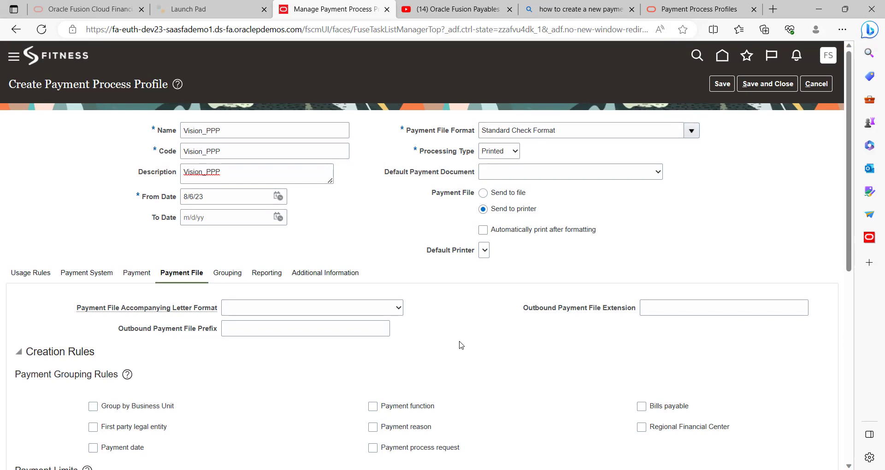
scroll(461, 345, "down", 6)
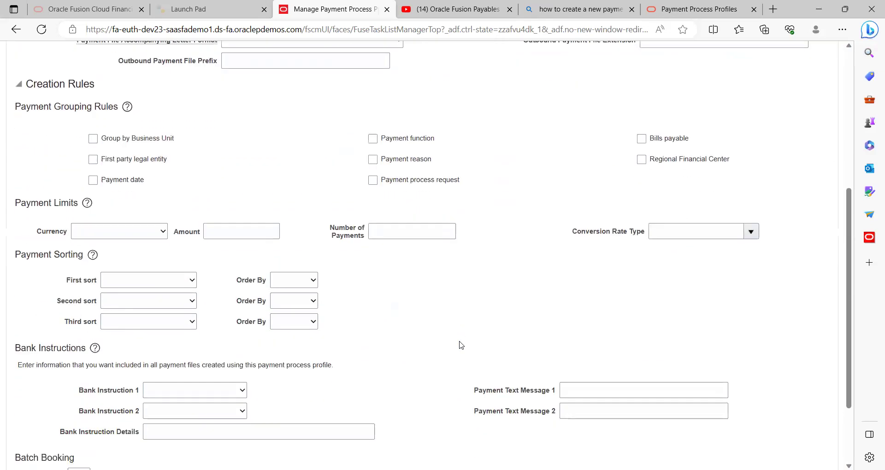
scroll(461, 345, "up", 1)
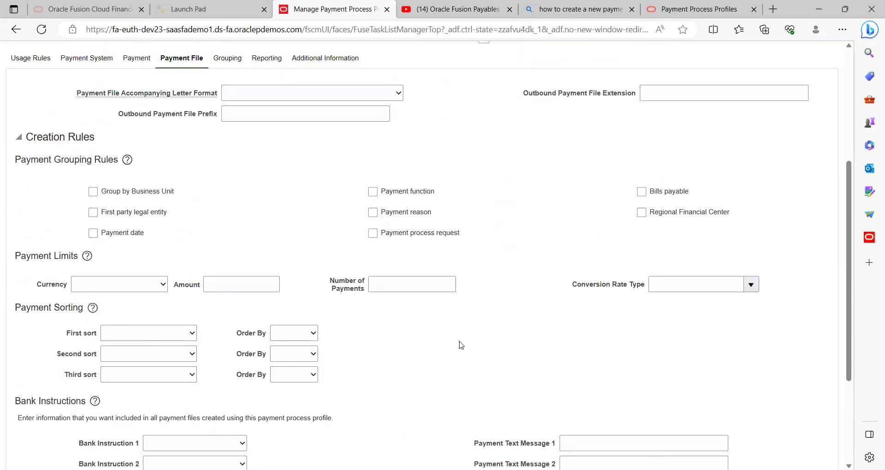
scroll(461, 345, "up", 2)
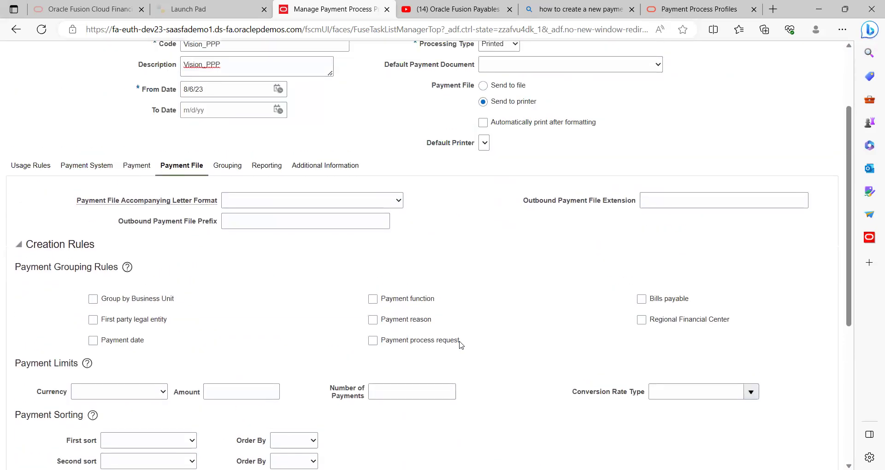
left_click(342, 209)
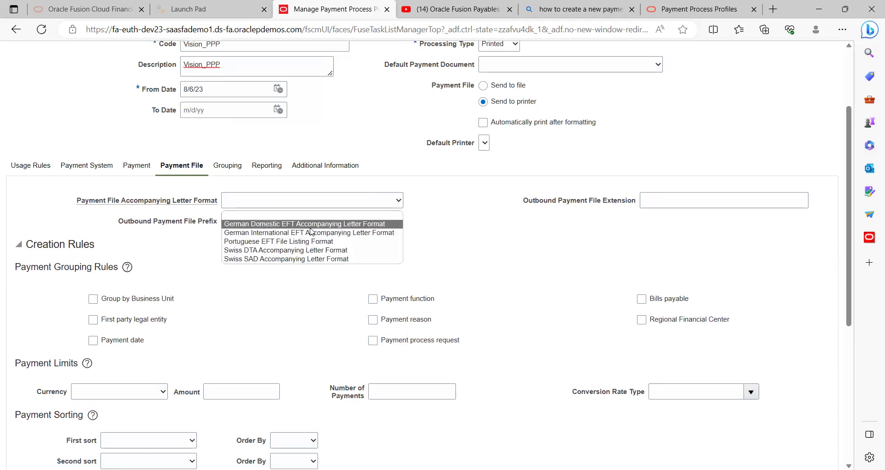
left_click(447, 263)
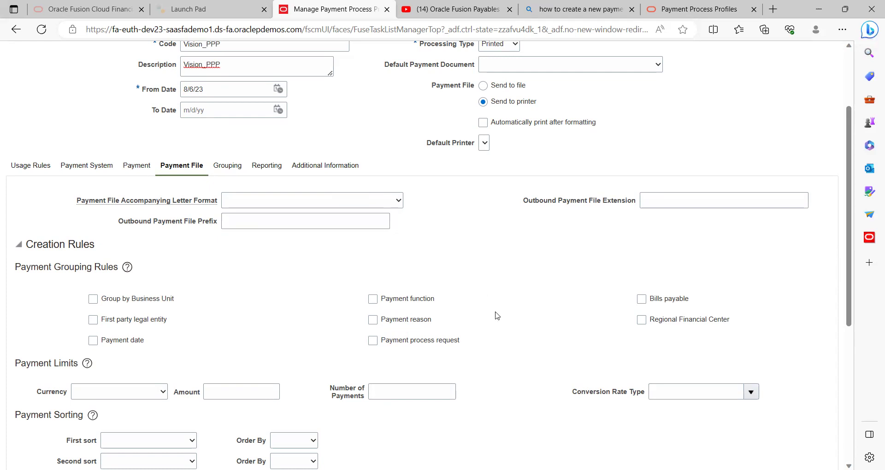
Examine the payment file's creation rules, checking the payment limit currency, amount, number of payments and conversion rate type options
scroll(497, 316, "down", 1)
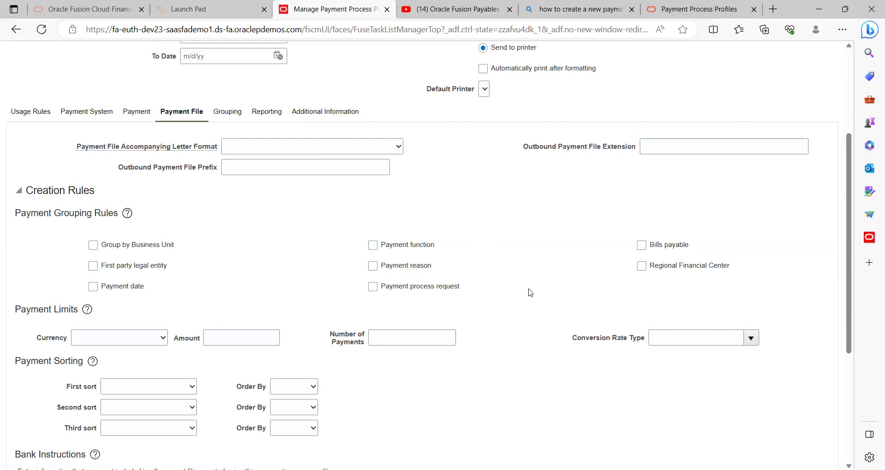
scroll(530, 293, "down", 1)
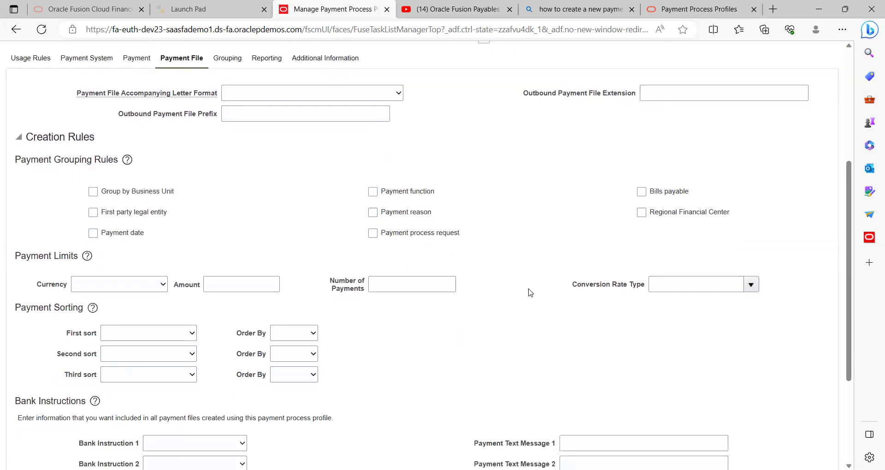
scroll(530, 293, "down", 3)
scroll(530, 293, "up", 5)
scroll(530, 293, "down", 1)
scroll(531, 293, "down", 1)
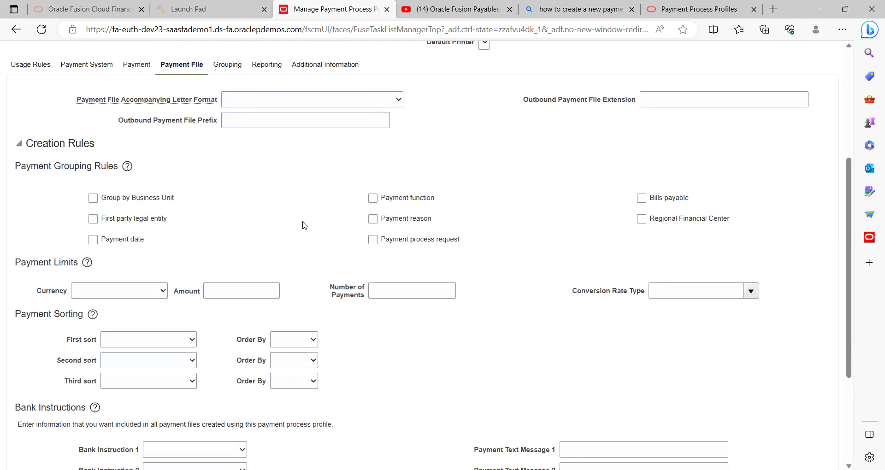
left_click(113, 291)
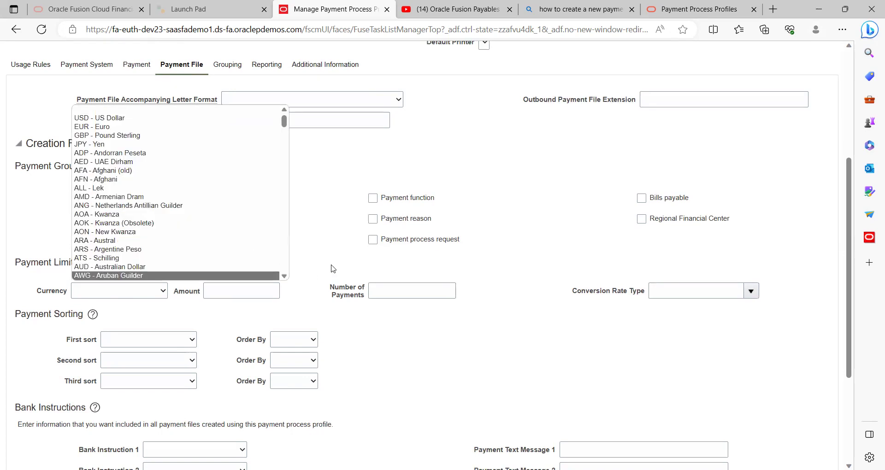
left_click(257, 288)
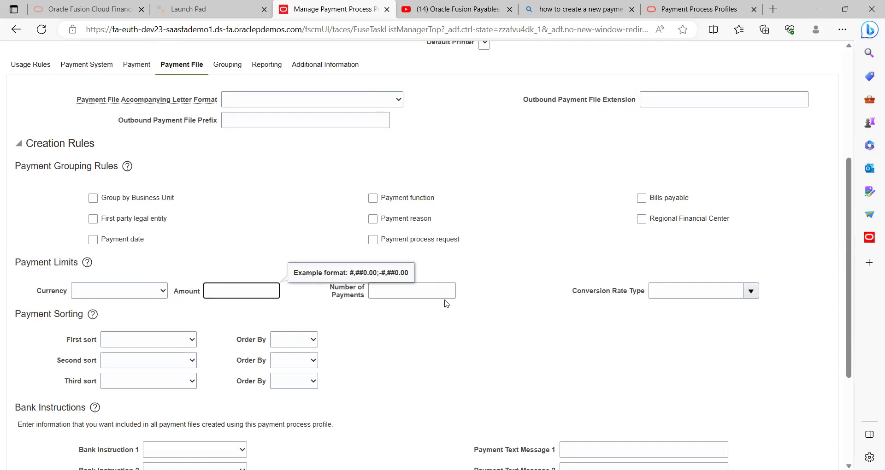
left_click(403, 293)
left_click(523, 331)
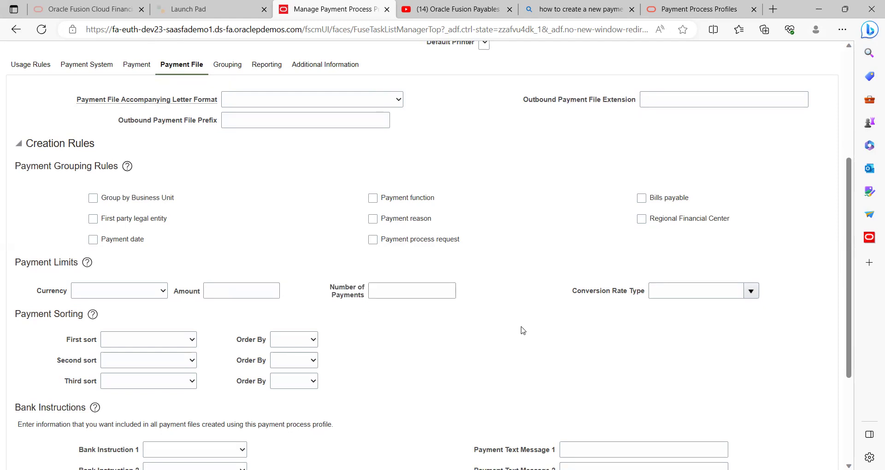
scroll(523, 330, "down", 1)
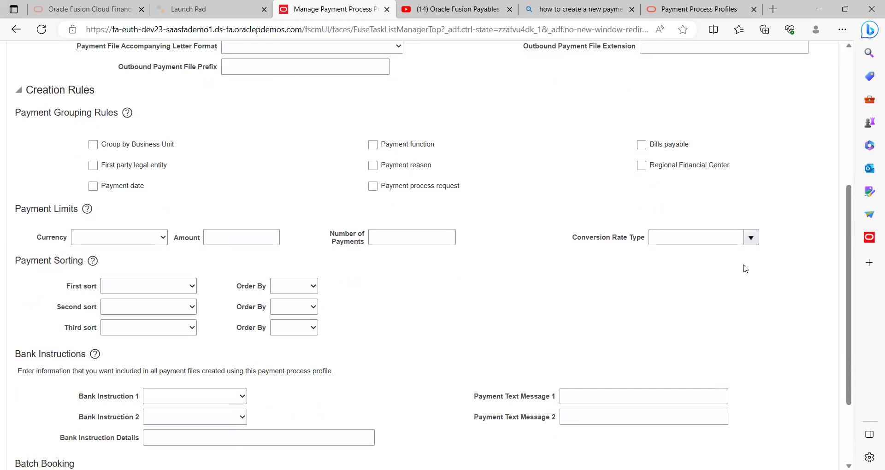
left_click(754, 239)
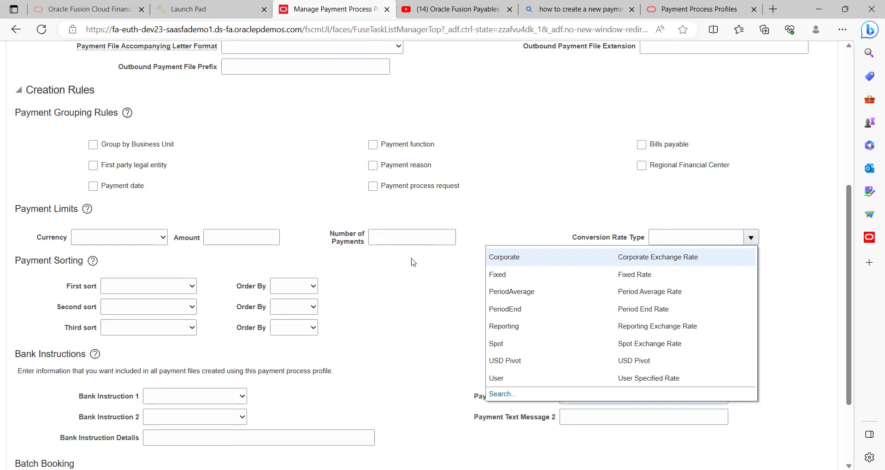
left_click(408, 303)
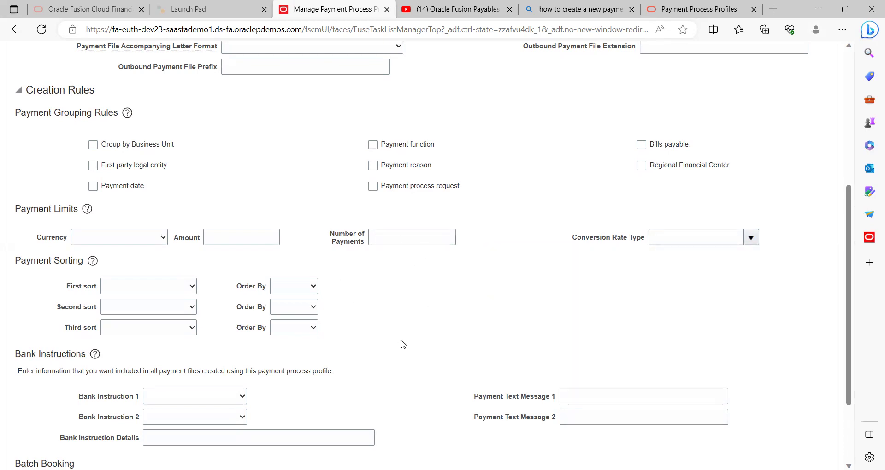
Review the remaining payment file bank instruction, batch booking and override settings, and the transaction grouping rules
scroll(403, 344, "down", 3)
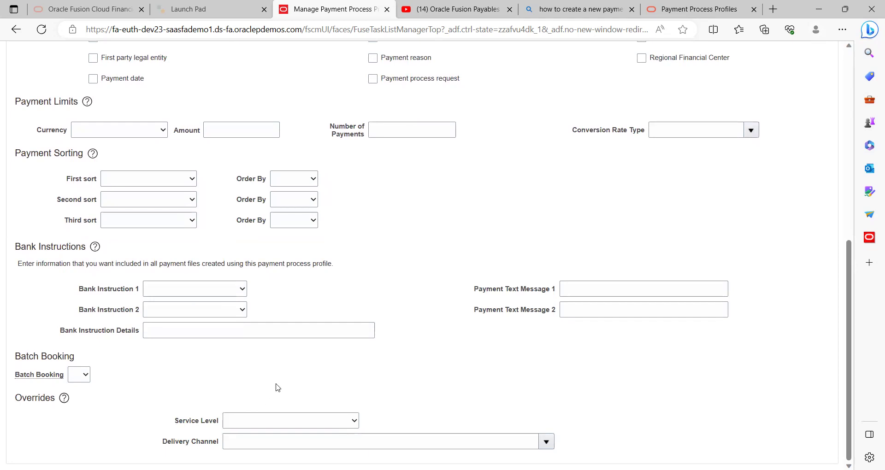
scroll(278, 388, "up", 10)
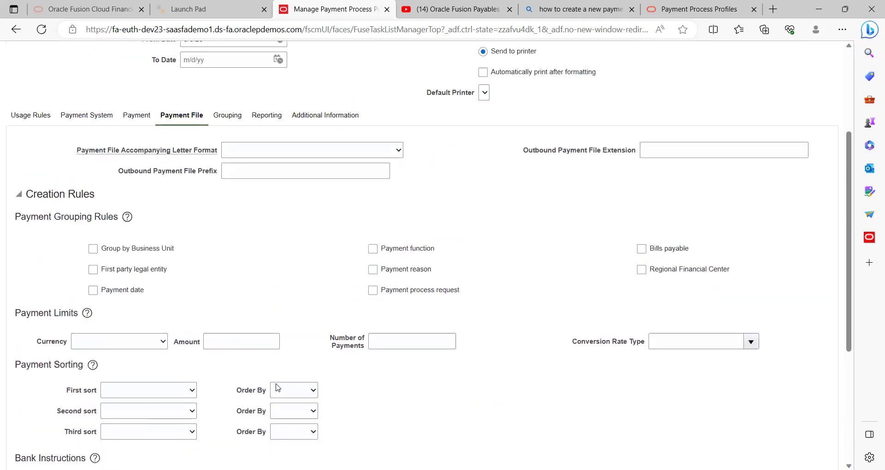
scroll(278, 387, "down", 3)
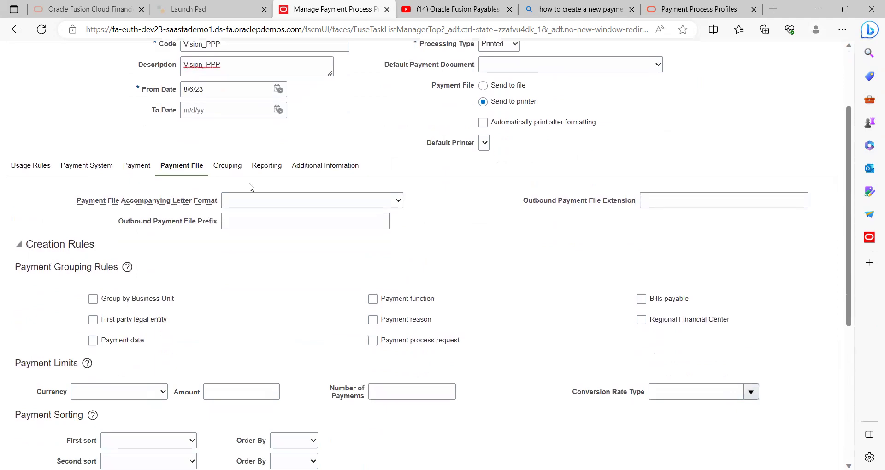
left_click(227, 168)
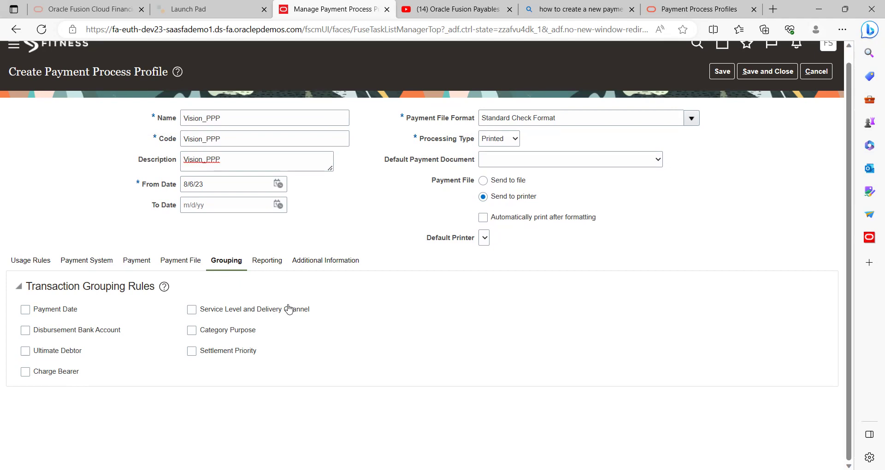
Set the payment file register's reporting format to Payment File Register Format and enable automatic submission when payments are confirmed
left_click(265, 263)
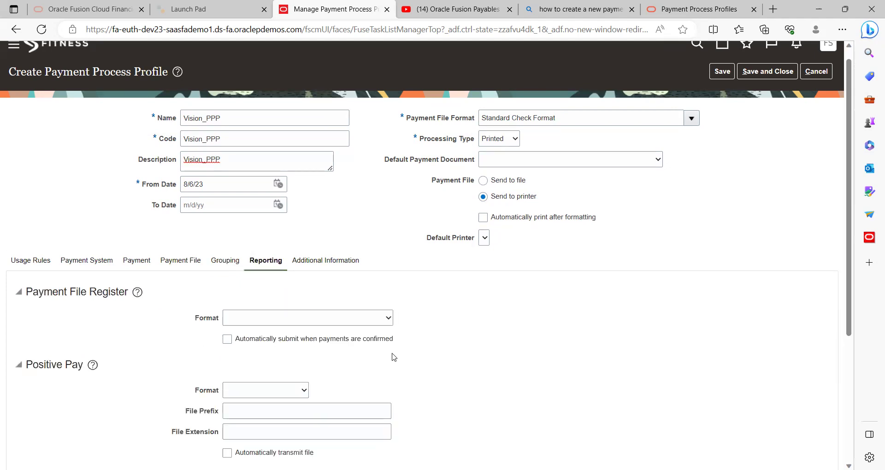
scroll(395, 357, "down", 3)
scroll(394, 357, "up", 3)
scroll(95, 333, "down", 2)
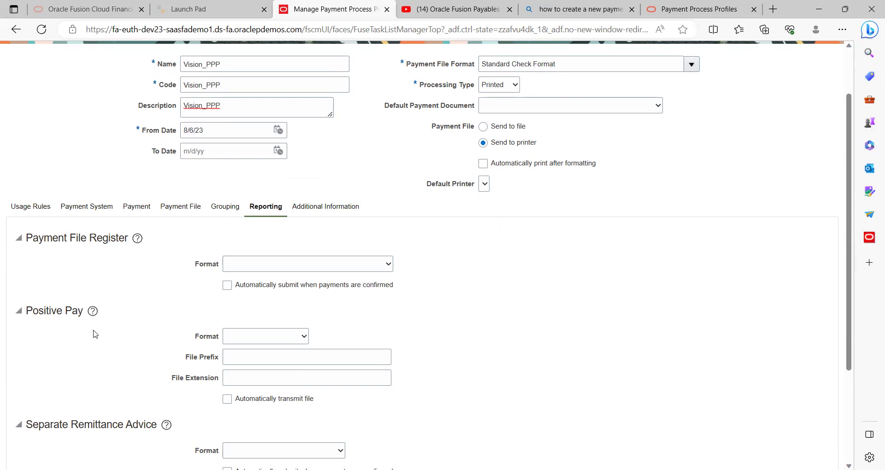
left_click(277, 270)
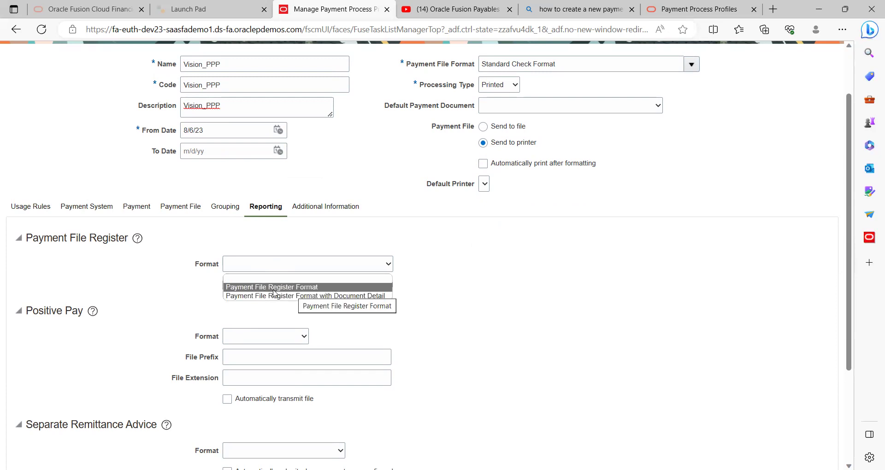
left_click(275, 288)
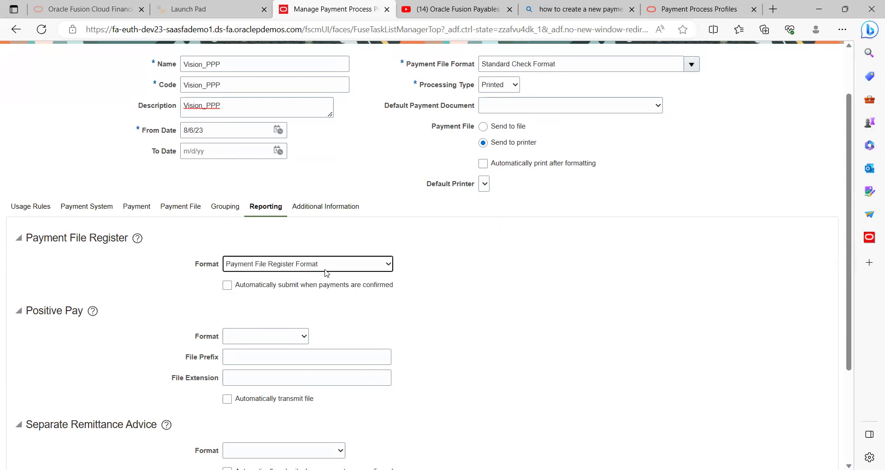
left_click(327, 273)
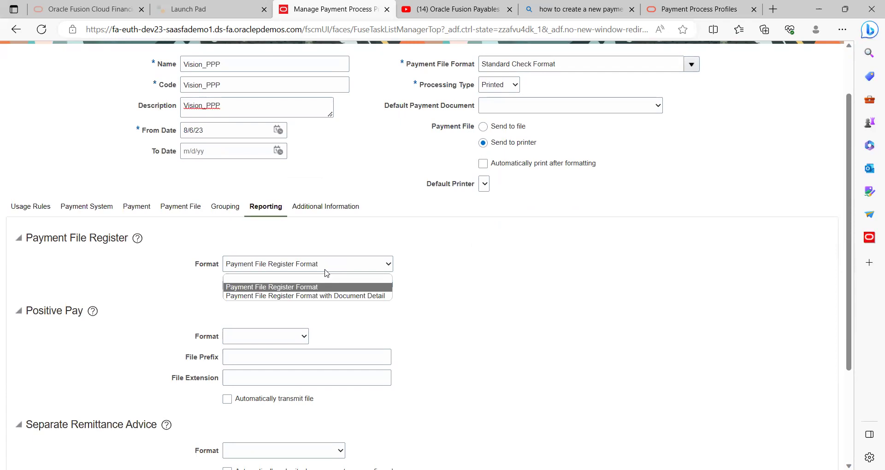
left_click(280, 288)
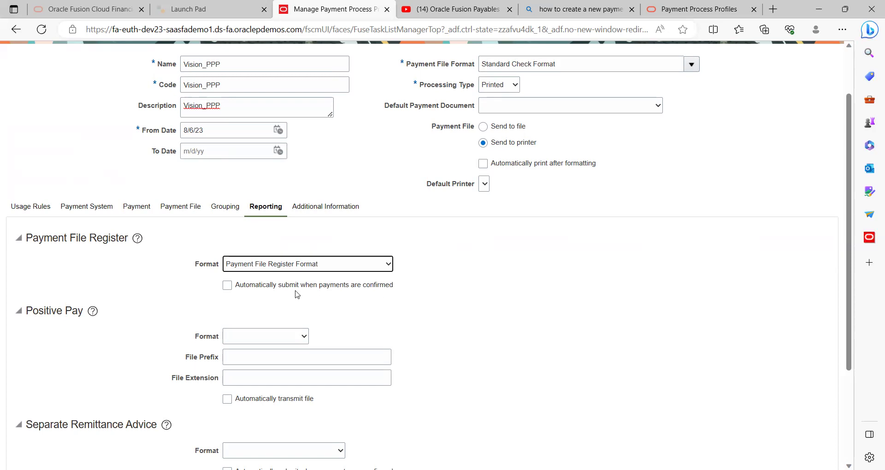
left_click(348, 312)
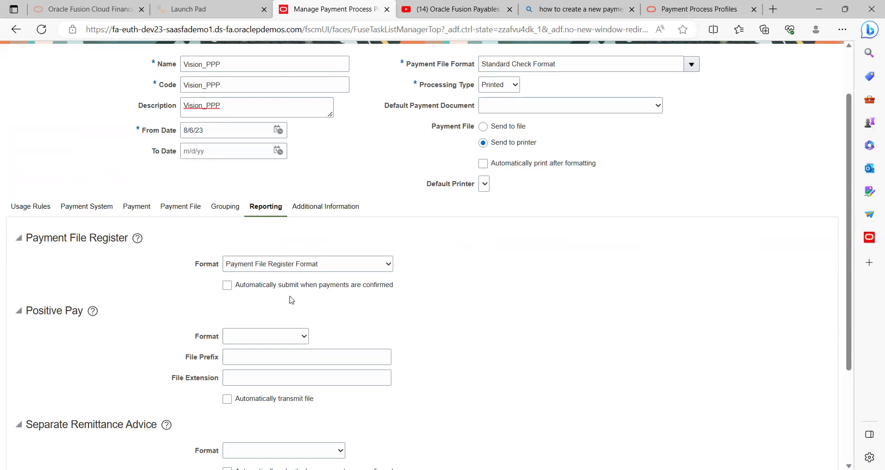
left_click(227, 289)
Set the Positive Pay reporting format to Positive Pay File Format
scroll(415, 309, "down", 2)
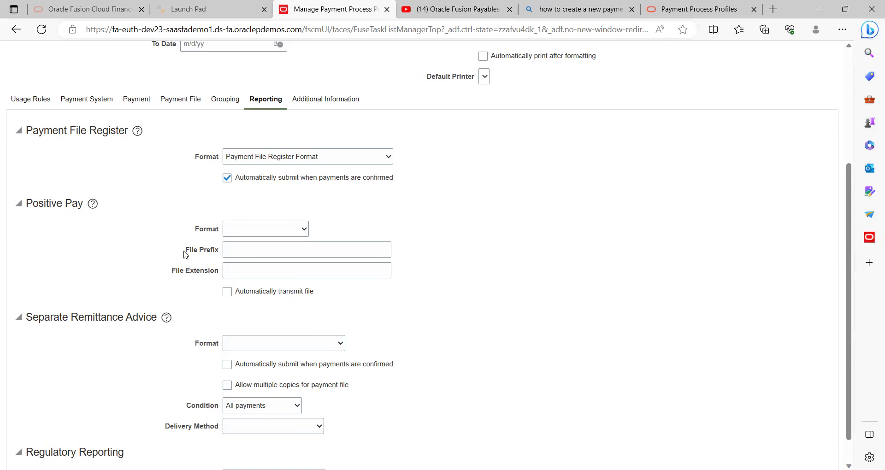
left_click(252, 234)
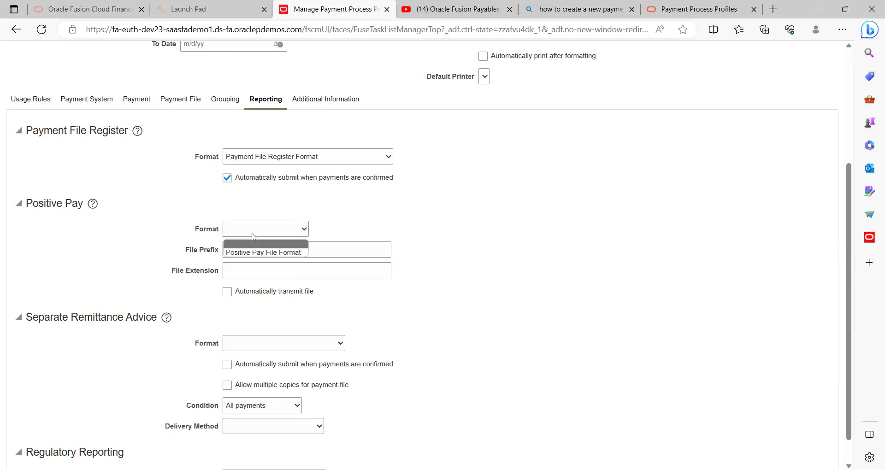
left_click(263, 252)
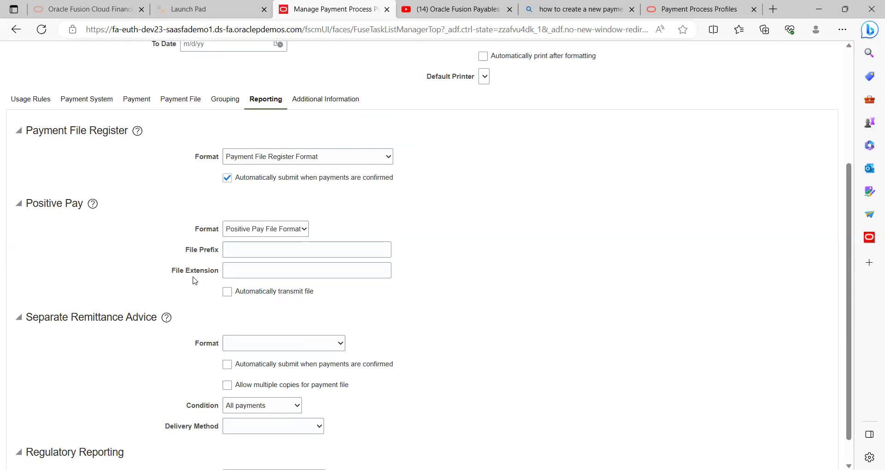
Set the Positive Pay file prefix to PPP and leave the file extension blank
left_click(242, 253)
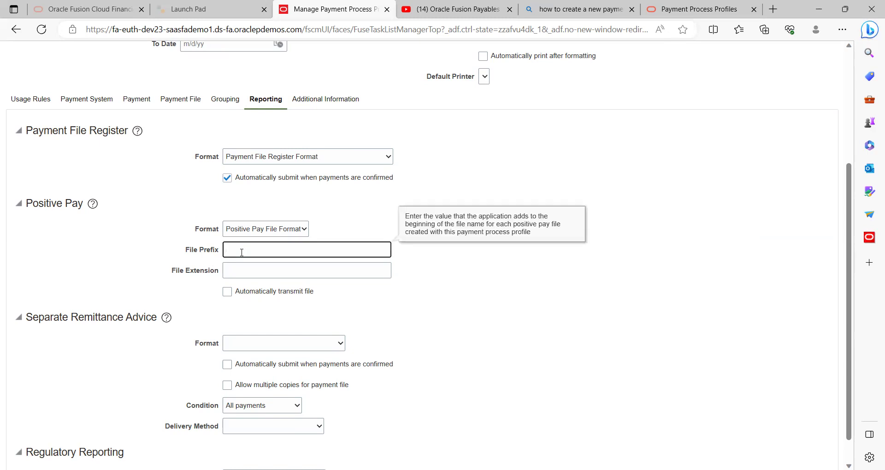
type("PPP")
left_click(353, 270)
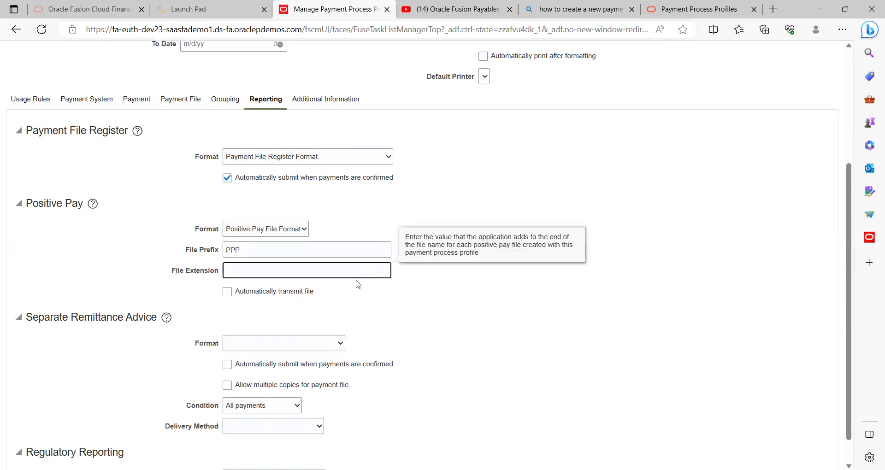
left_click(389, 309)
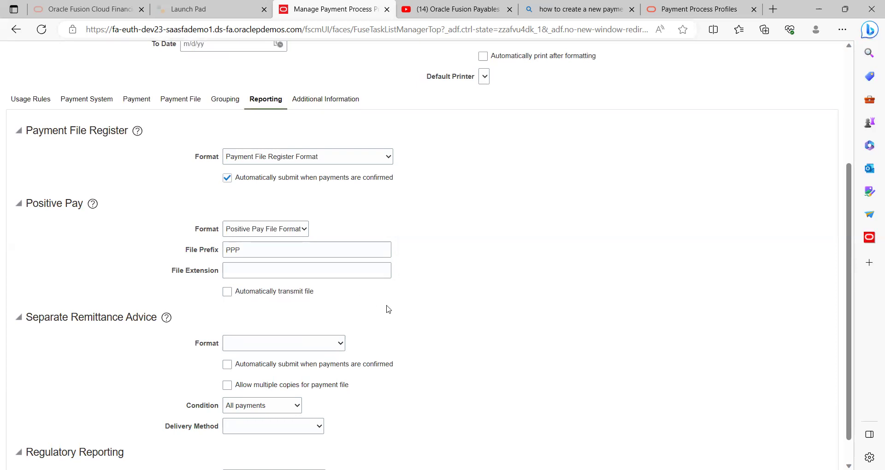
Set the separate remittance advice format to Separate Remittance Advice Format and enable automatic submission when payments are confirmed
scroll(388, 309, "down", 2)
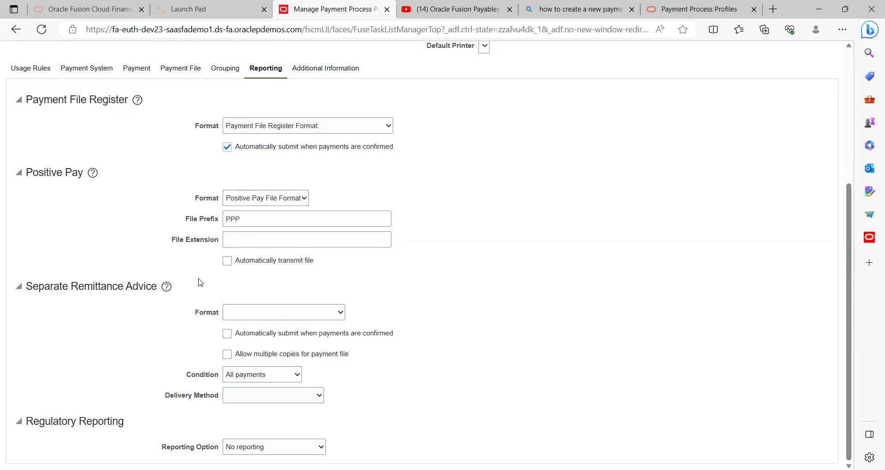
left_click(271, 318)
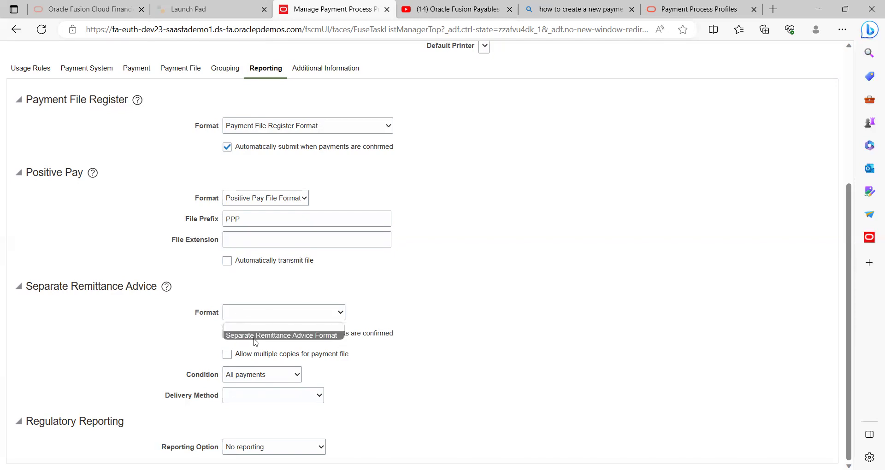
left_click(302, 336)
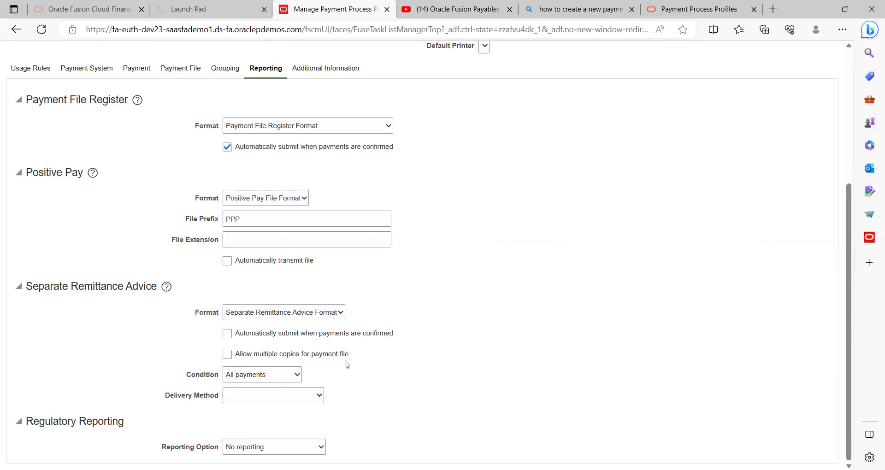
left_click(226, 333)
left_click(227, 355)
left_click(228, 355)
Set the separate remittance advice condition to All payments and its delivery method to E-Mail, keeping regulatory reporting at No reporting
left_click(275, 380)
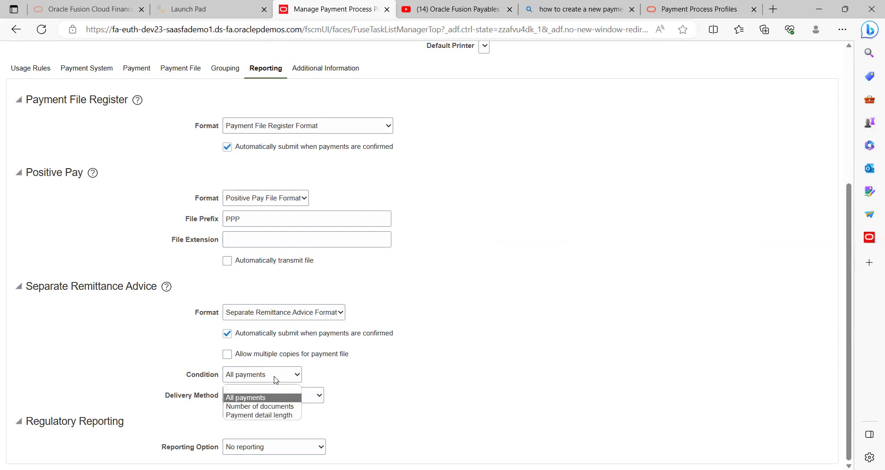
left_click(280, 400)
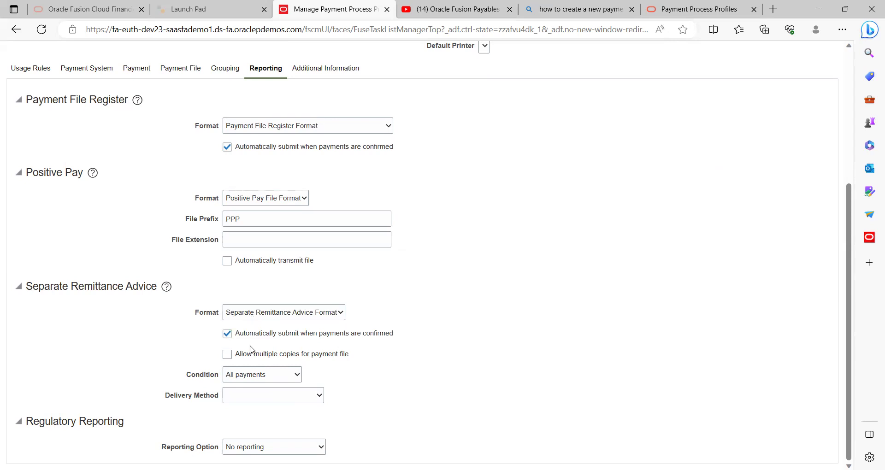
left_click(284, 397)
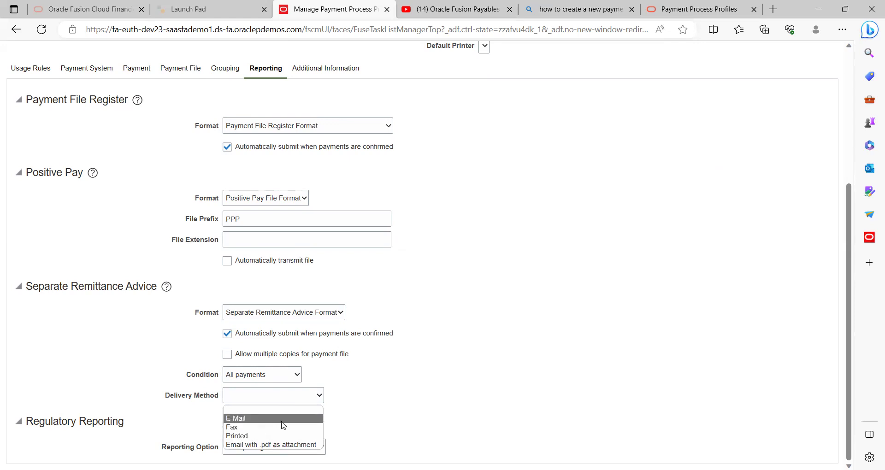
key("Return")
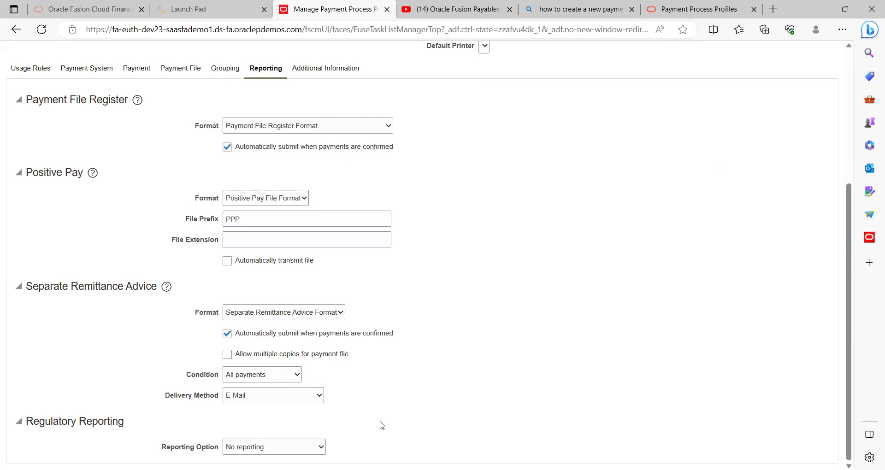
left_click(300, 450)
left_click(439, 408)
Check the profile's additional information, save and close the Vision_PPP profile, and leave the payment process profiles page
scroll(805, 138, "up", 5)
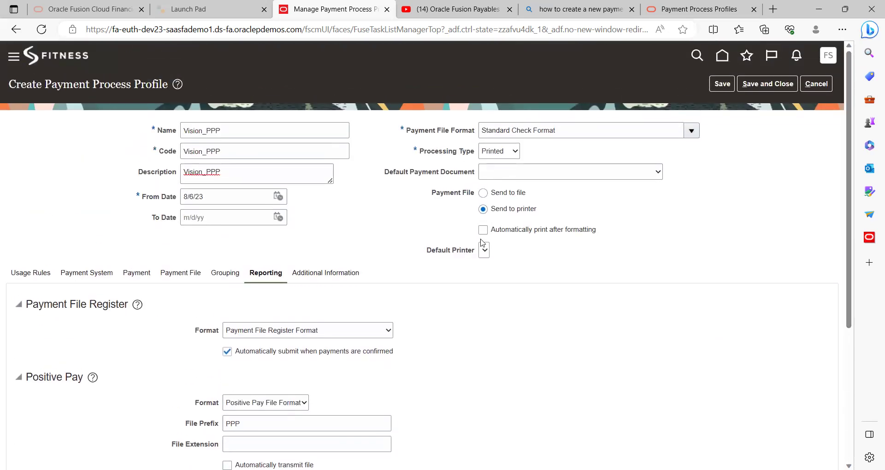
left_click(333, 274)
left_click(722, 84)
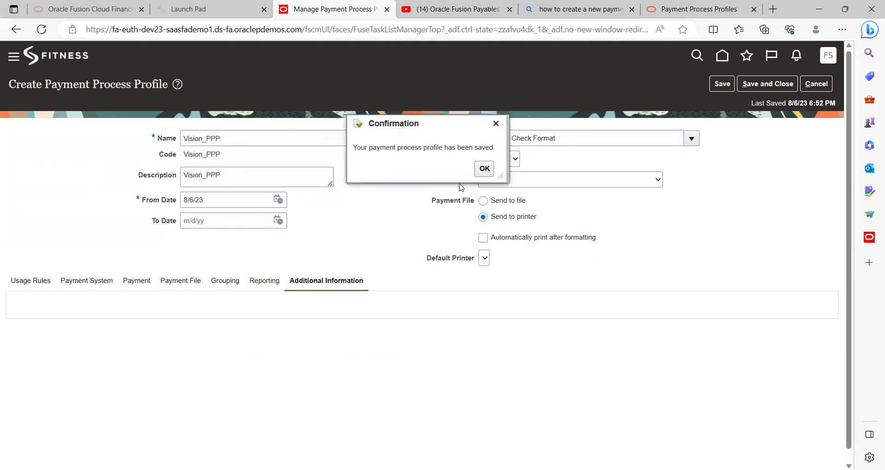
left_click(484, 168)
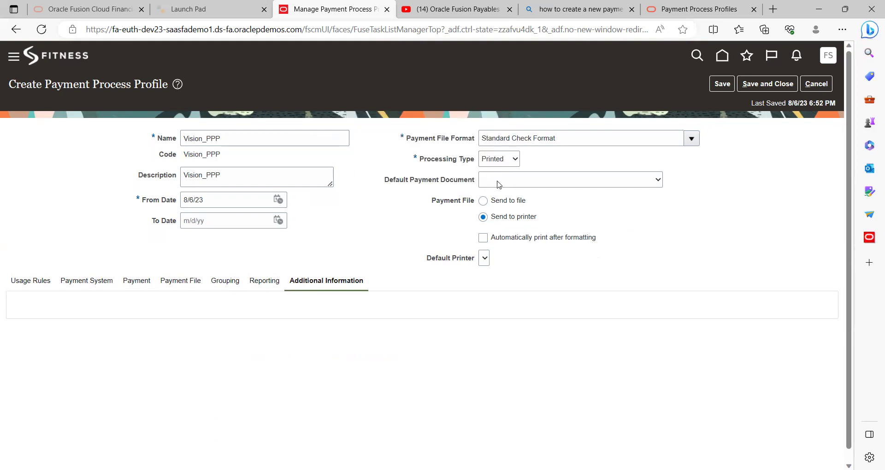
left_click(767, 87)
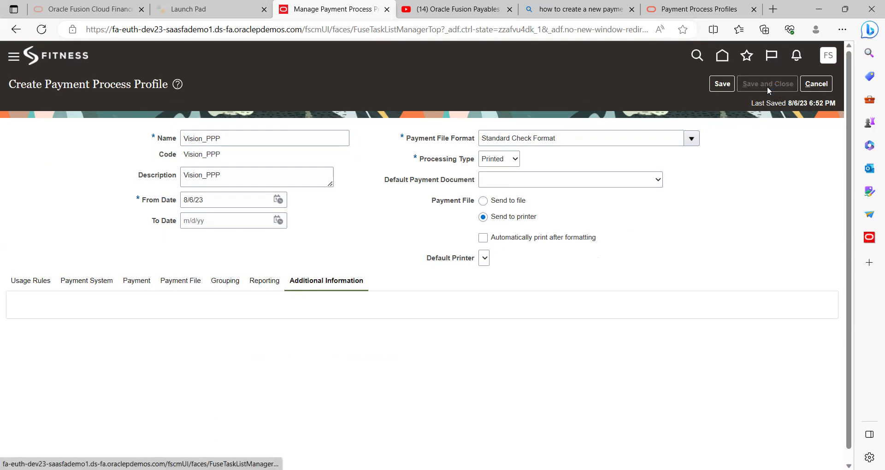
left_click(484, 169)
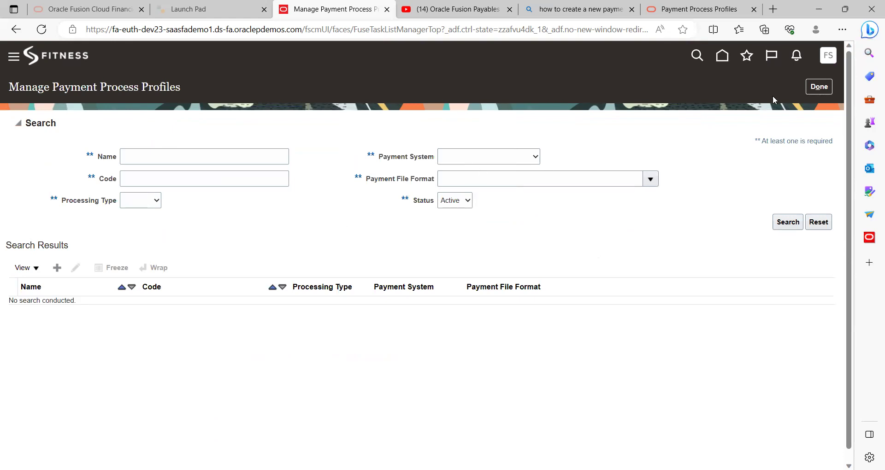
left_click(821, 90)
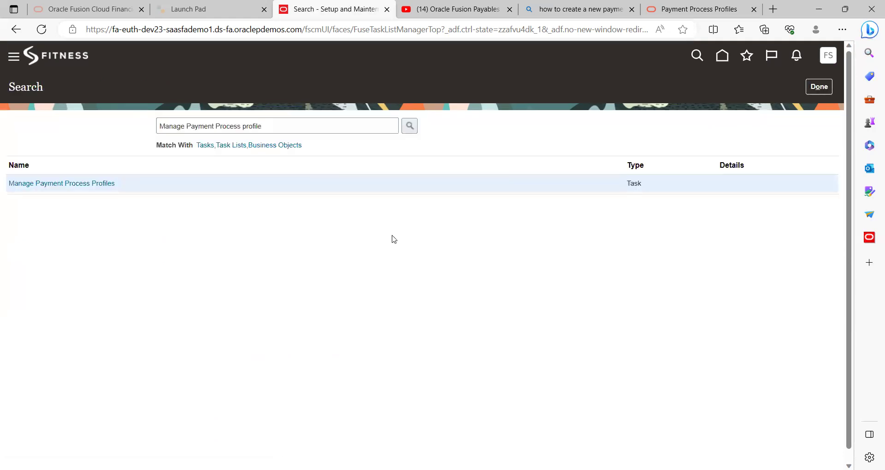
Reopen the Manage Payment Process Profiles task, search for the profile named Vision_PPP, and close the page
left_click(90, 183)
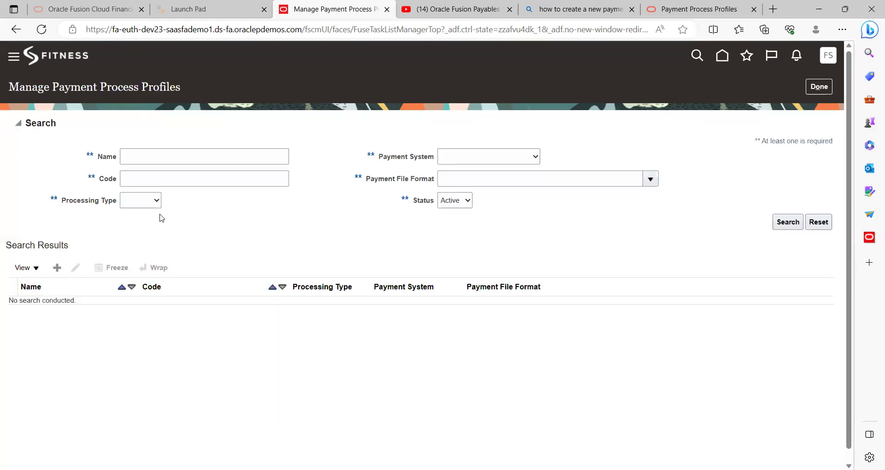
left_click(160, 159)
type("Vision_PPP")
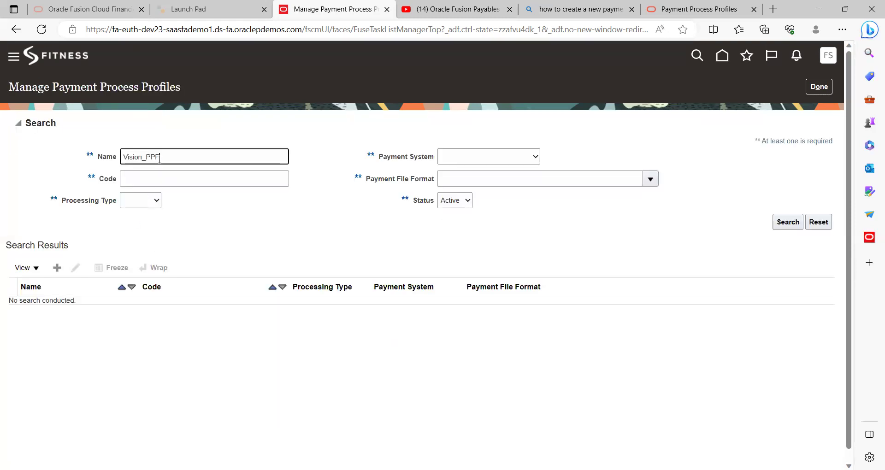
left_click(789, 224)
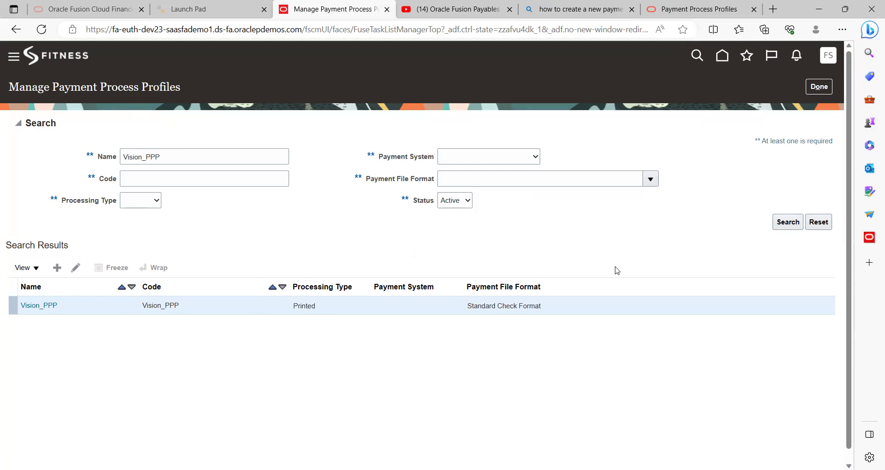
left_click(817, 90)
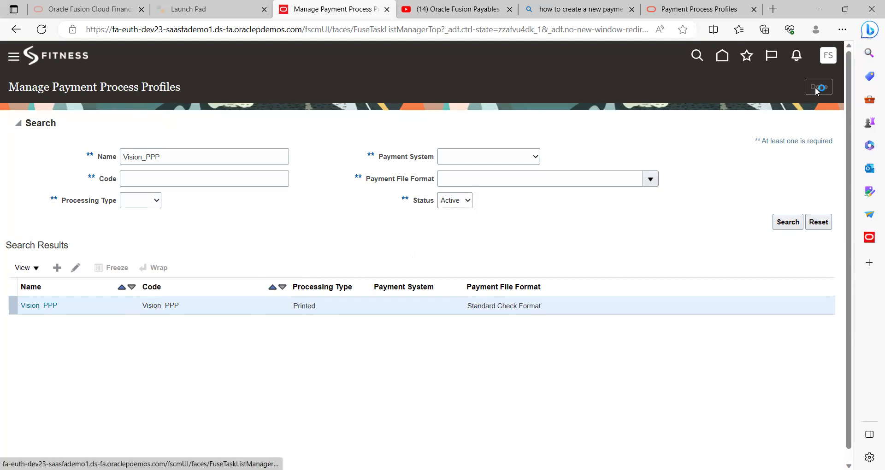